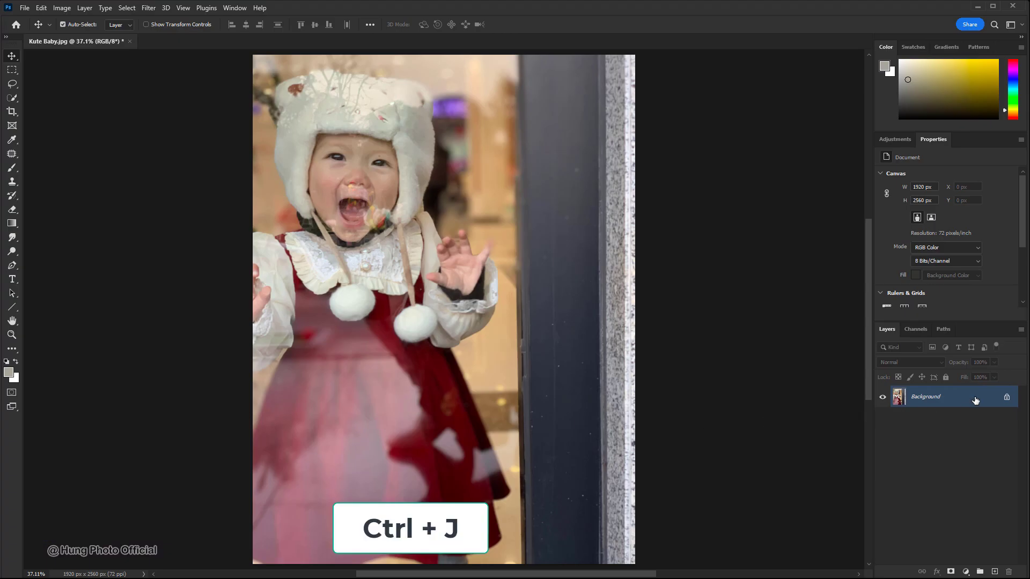
# - Duplicate the Background onto a new Layer 1 and zoom in on the baby's face
pyautogui.hotkey('ctrl', 'j')
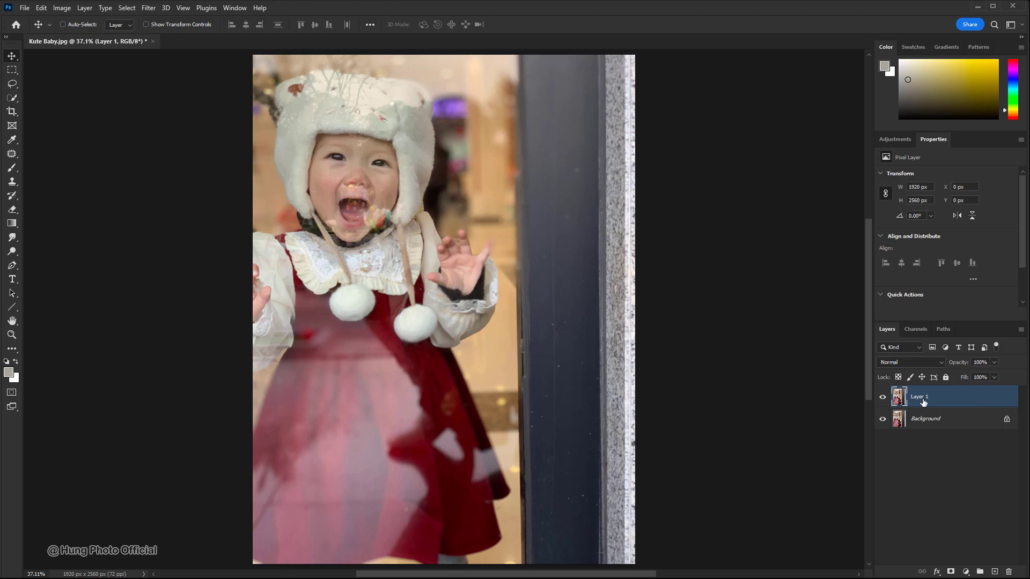
pyautogui.click(12, 335)
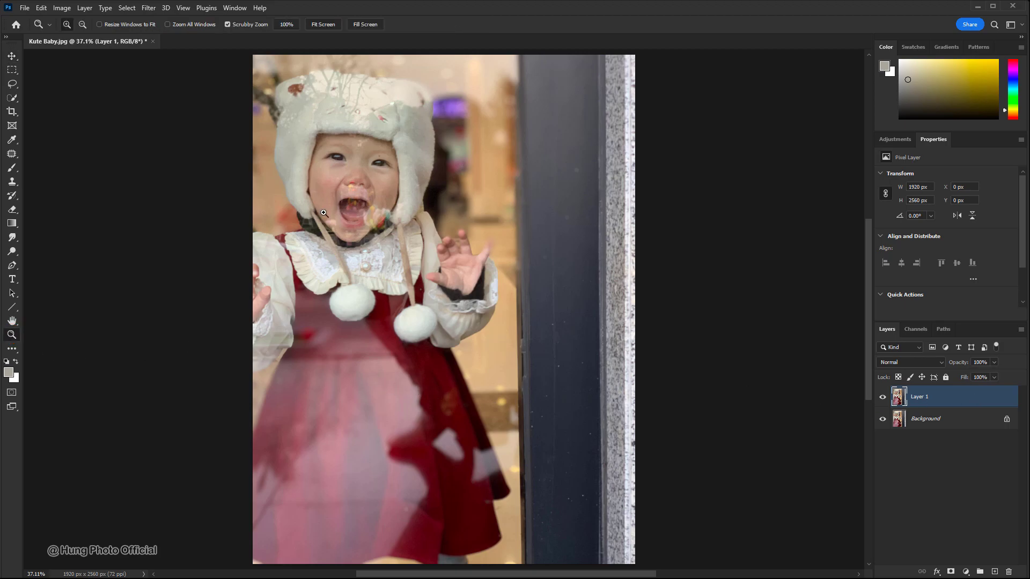
pyautogui.moveTo(321, 128); pyautogui.dragTo(368, 227)
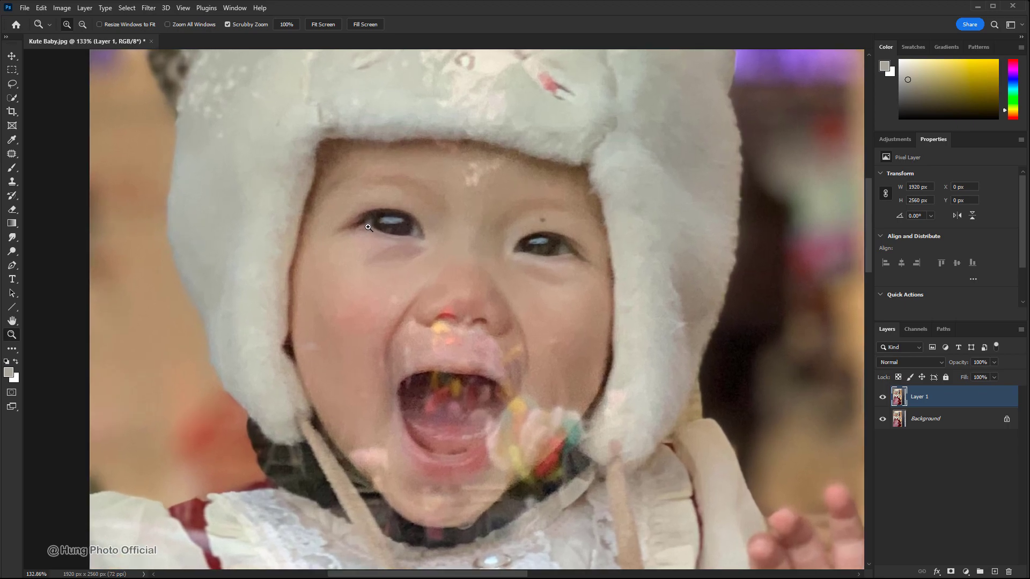
# - Set up the standard Brush at 30% opacity in Normal blend mode
pyautogui.click(14, 172)
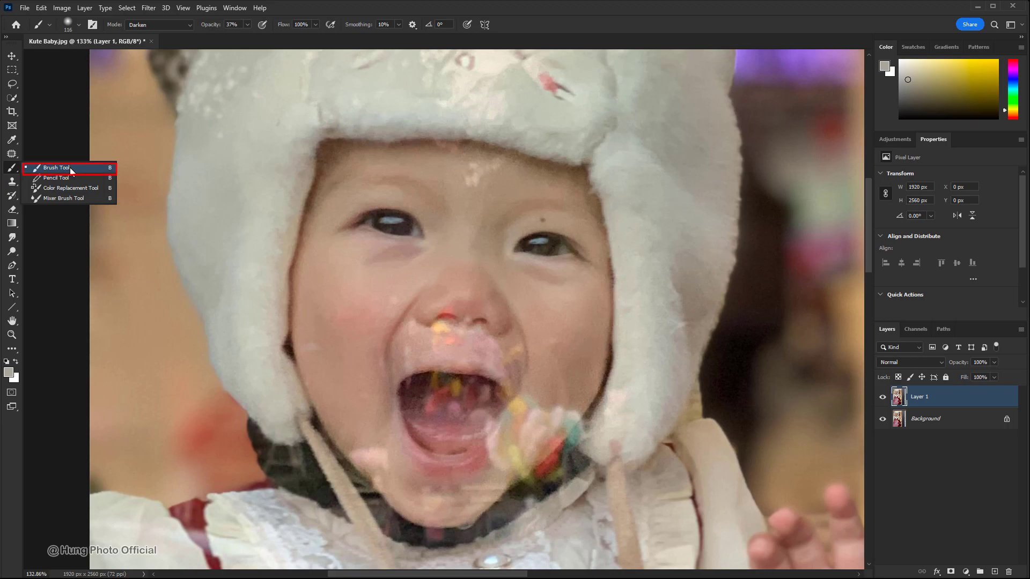
pyautogui.click(47, 169)
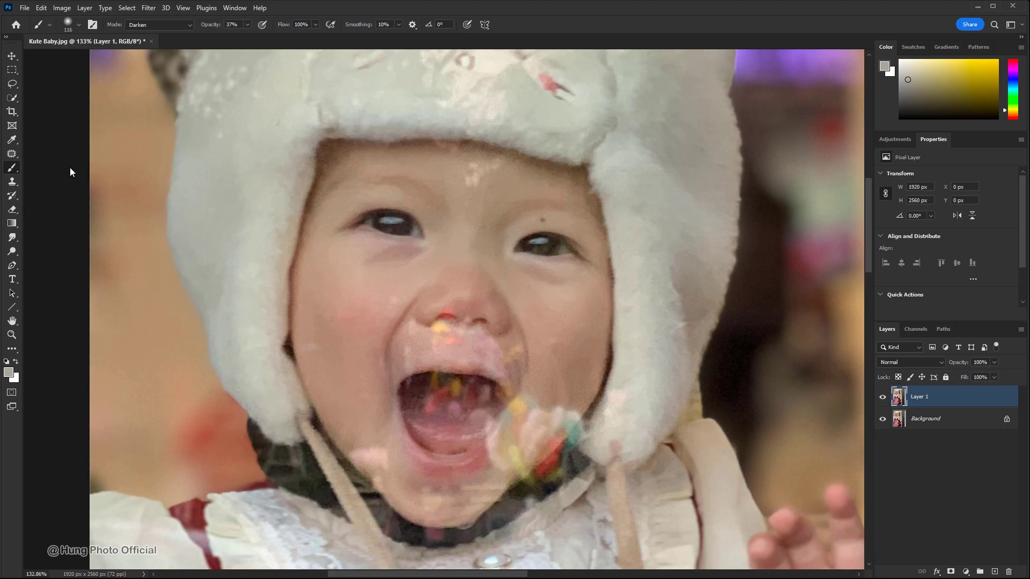
pyautogui.write('30')
pyautogui.click(190, 25)
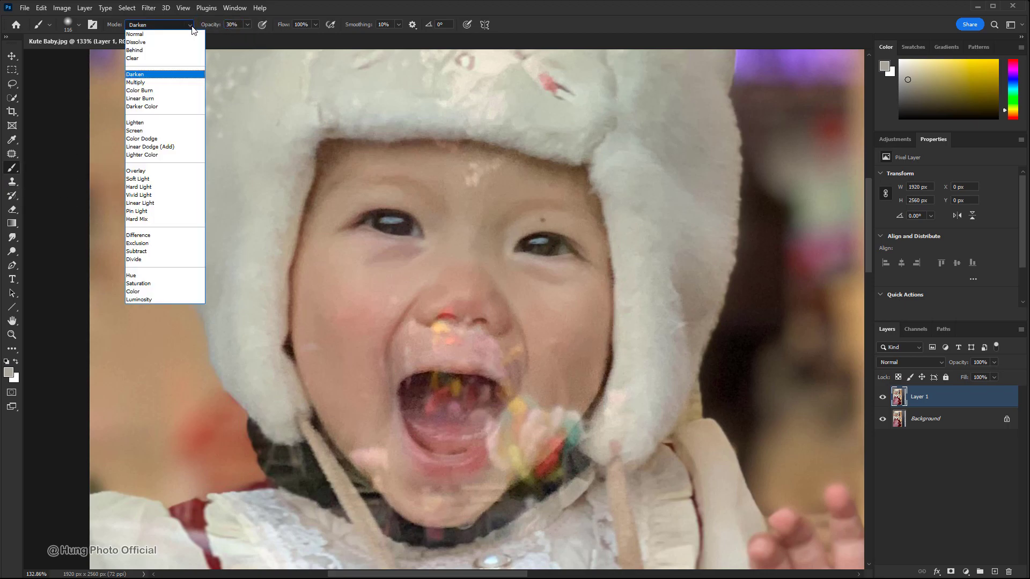
pyautogui.click(156, 34)
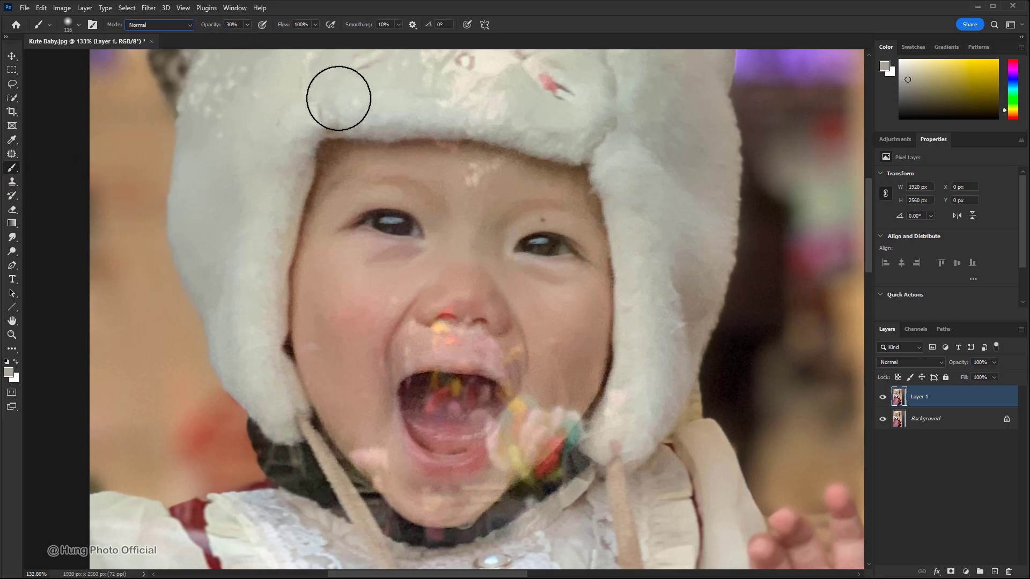
# - Paint sampled skin tones over reflections on cheeks, chin, nose and under-eye with a ~45 px brush
pyautogui.keyDown('alt'); pyautogui.click(339, 360); pyautogui.keyUp('alt')
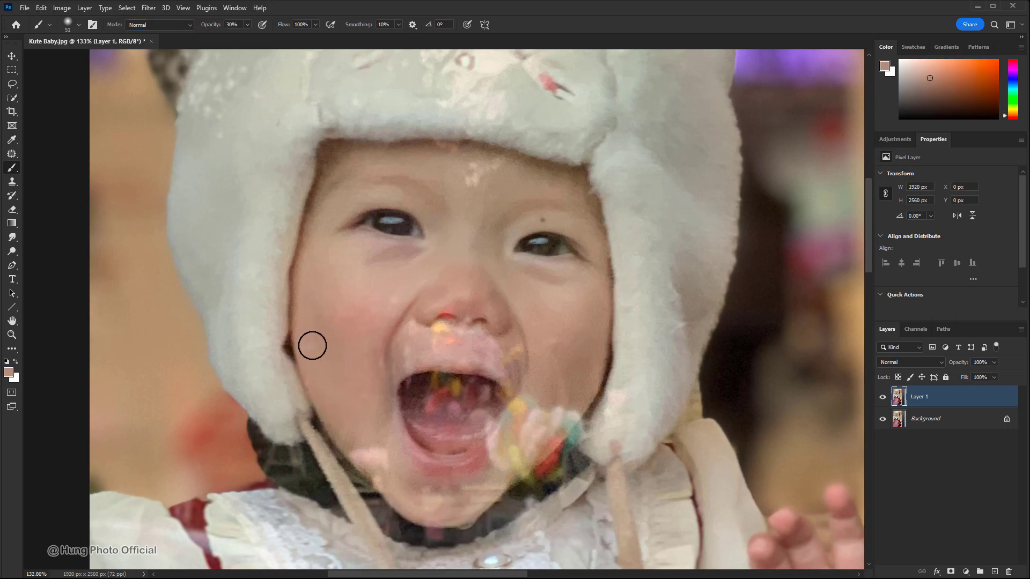
pyautogui.keyDown('alt'); pyautogui.click(354, 422); pyautogui.keyUp('alt')
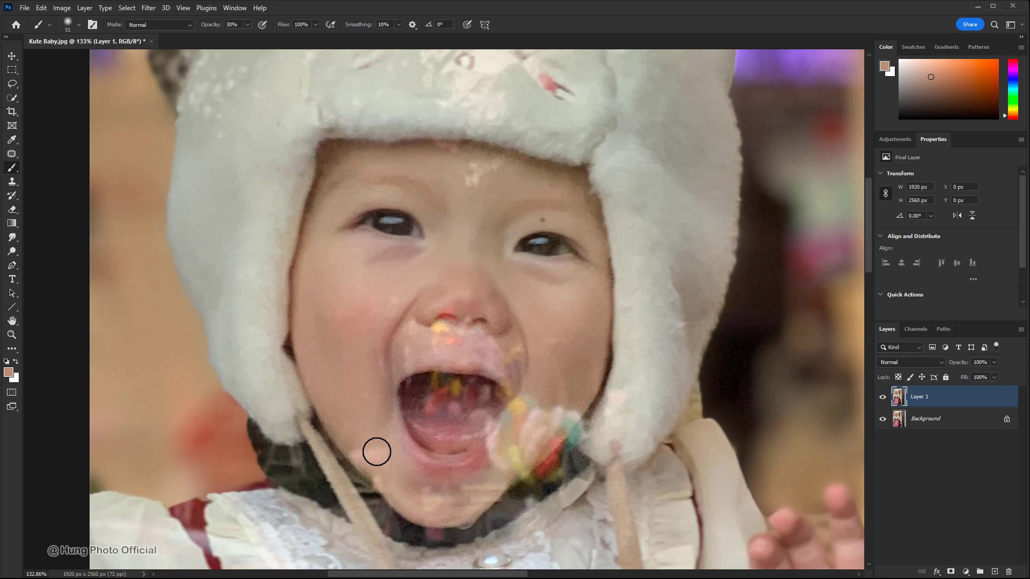
pyautogui.keyDown('alt'); pyautogui.click(343, 409); pyautogui.keyUp('alt')
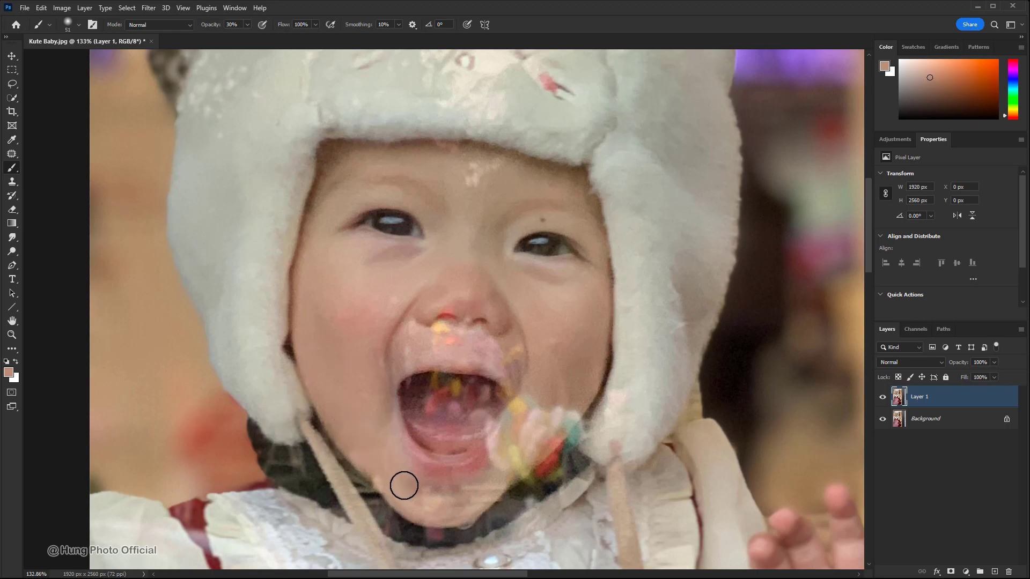
pyautogui.moveTo(395, 479); pyautogui.dragTo(383, 482)
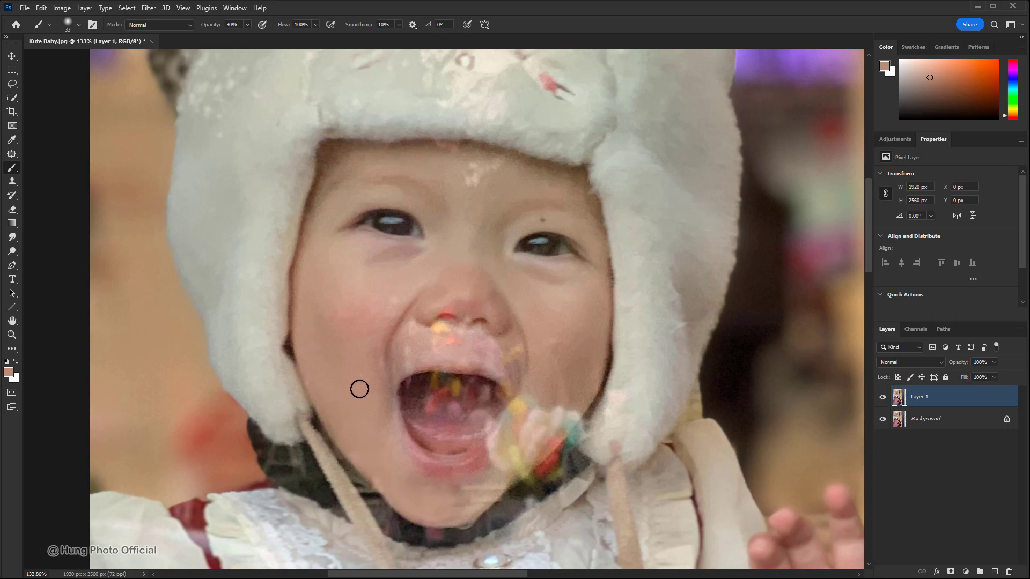
pyautogui.keyDown('alt'); pyautogui.click(402, 287); pyautogui.keyUp('alt')
pyautogui.keyDown('alt'); pyautogui.click(417, 348); pyautogui.keyUp('alt')
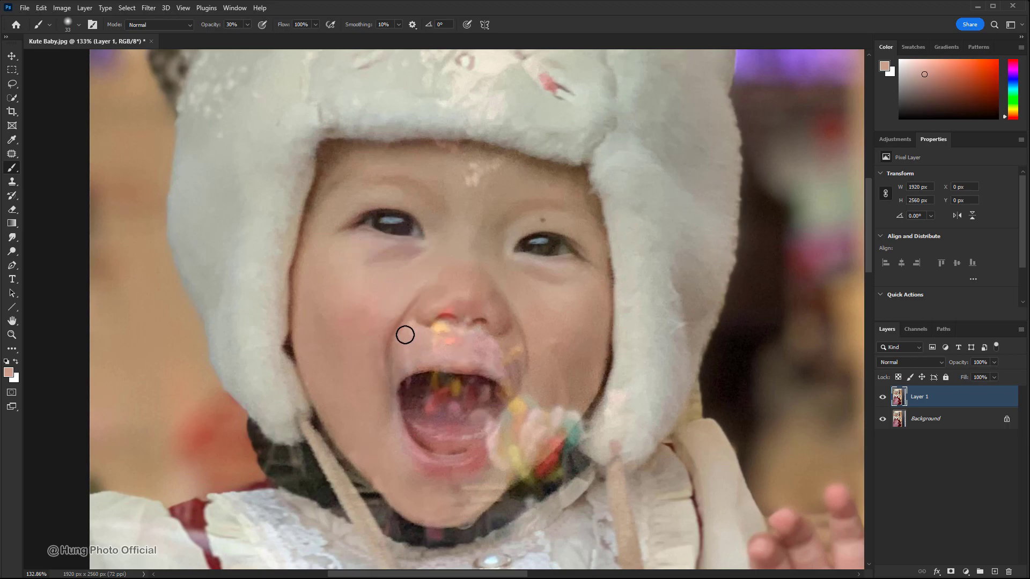
pyautogui.keyDown('alt'); pyautogui.click(475, 180); pyautogui.keyUp('alt')
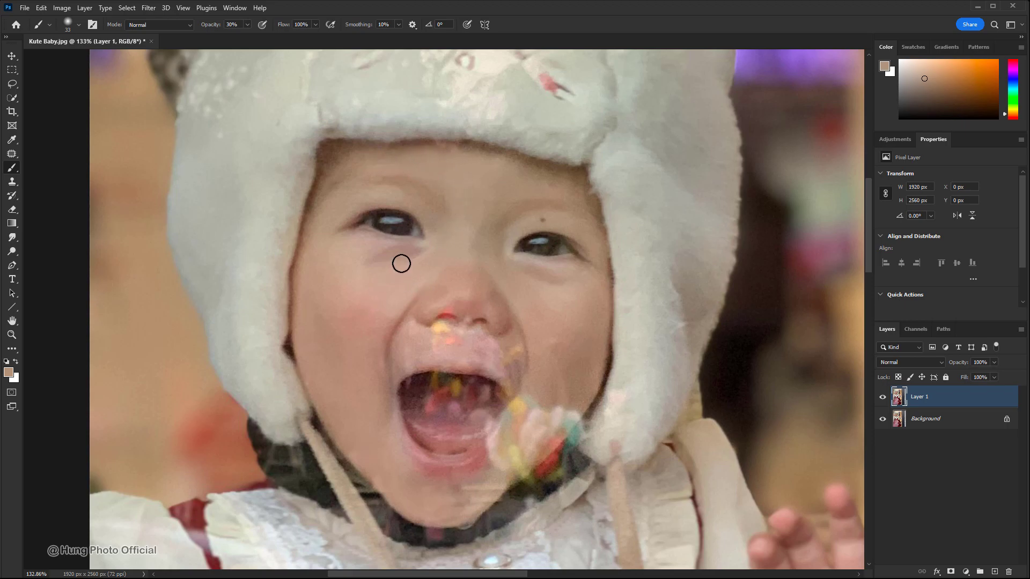
pyautogui.keyDown('alt'); pyautogui.click(377, 276); pyautogui.keyUp('alt')
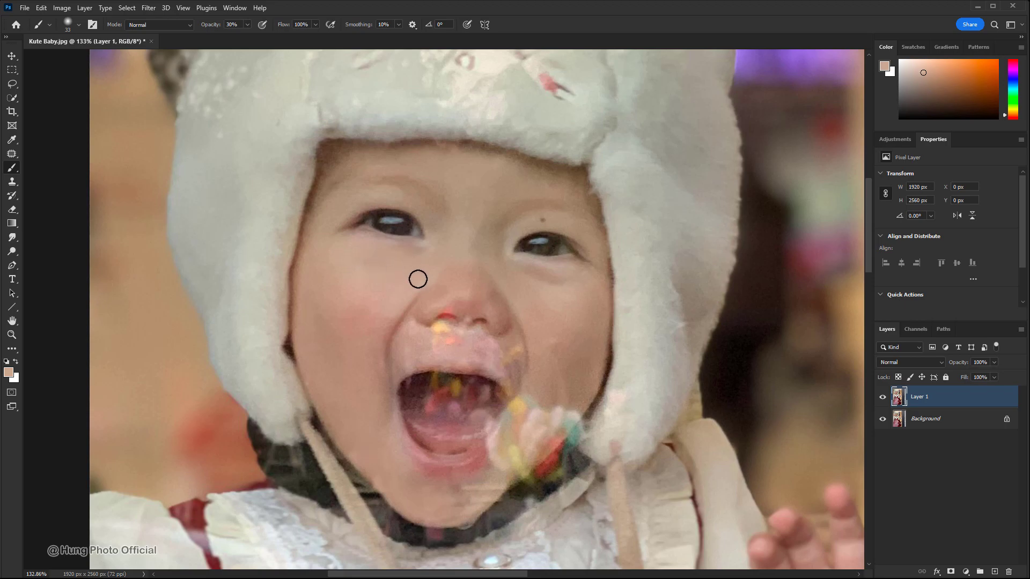
# - Switch the brush to Color mode at 100% opacity and sample skin and pink tones from the nose
pyautogui.click(185, 25)
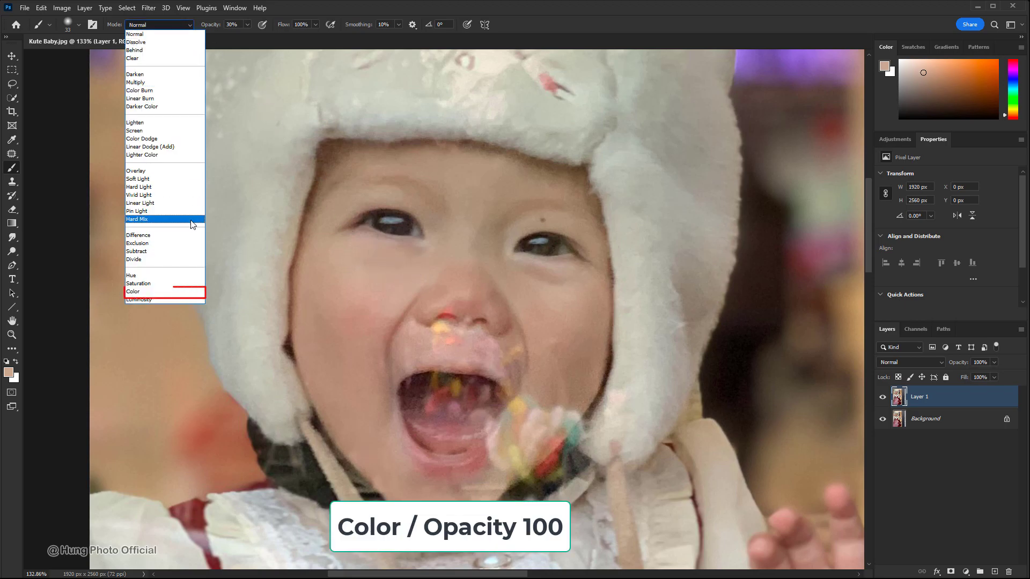
pyautogui.click(171, 293)
pyautogui.click(247, 25)
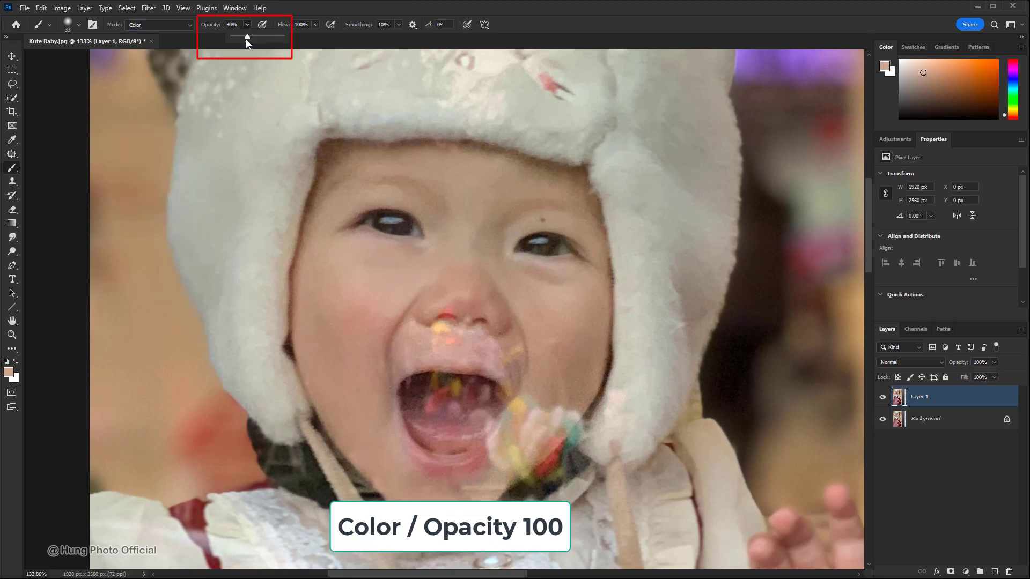
pyautogui.keyDown('alt'); pyautogui.click(417, 340); pyautogui.keyUp('alt')
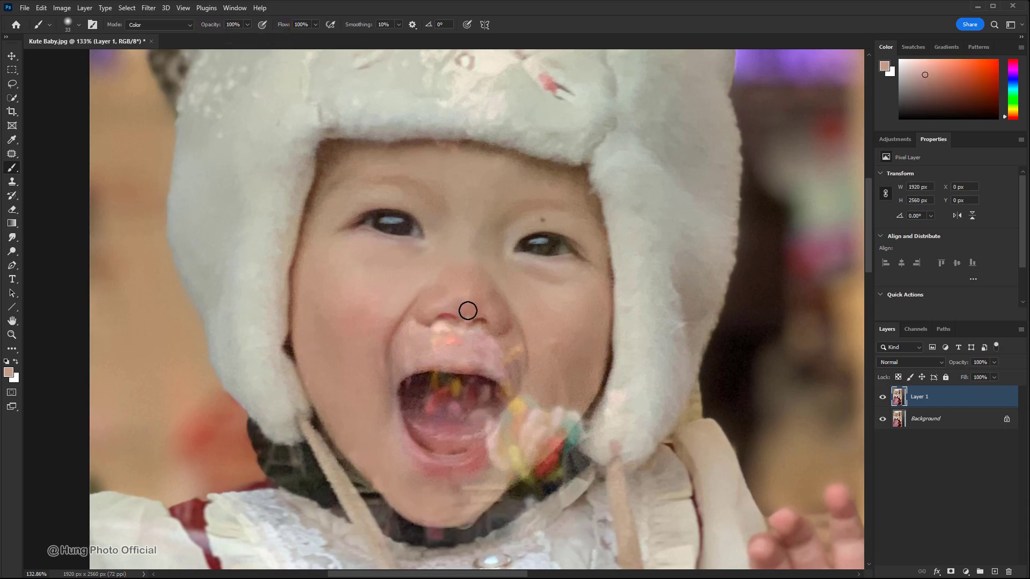
pyautogui.keyDown('alt'); pyautogui.click(478, 308); pyautogui.keyUp('alt')
pyautogui.keyDown('alt'); pyautogui.click(493, 347); pyautogui.keyUp('alt')
pyautogui.keyDown('alt'); pyautogui.click(512, 345); pyautogui.keyUp('alt')
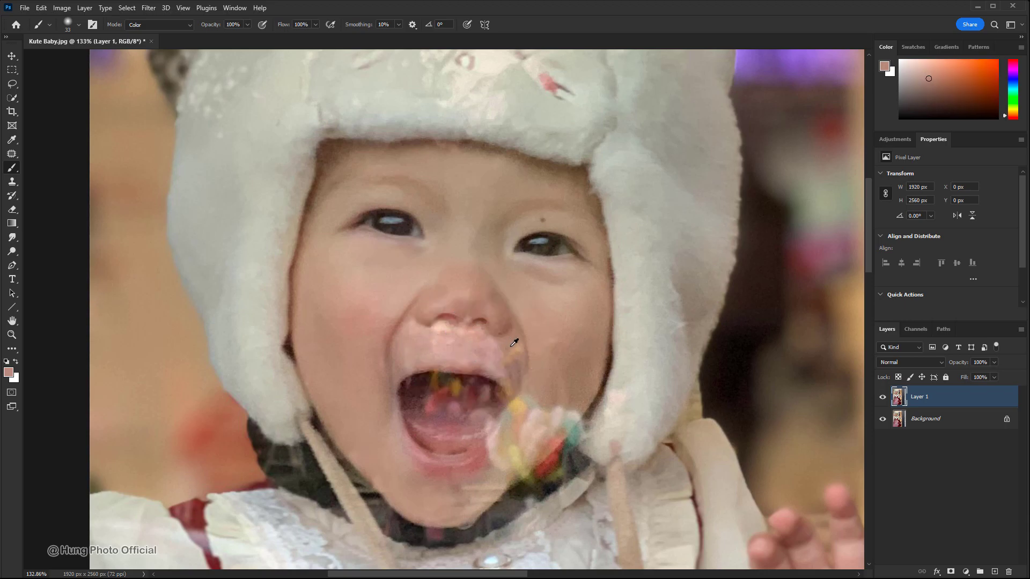
# - Recolour the yellow tint on the upper teeth with dark mouth reds, then restore Normal mode
pyautogui.keyDown('alt'); pyautogui.click(428, 406); pyautogui.keyUp('alt')
pyautogui.moveTo(433, 392); pyautogui.dragTo(462, 390)
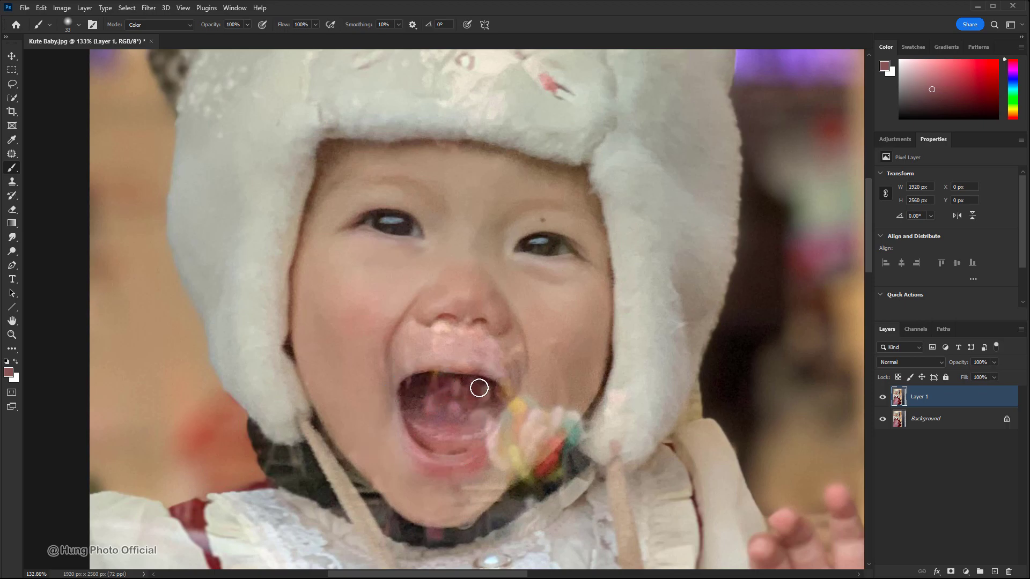
pyautogui.keyDown('alt'); pyautogui.click(439, 381); pyautogui.keyUp('alt')
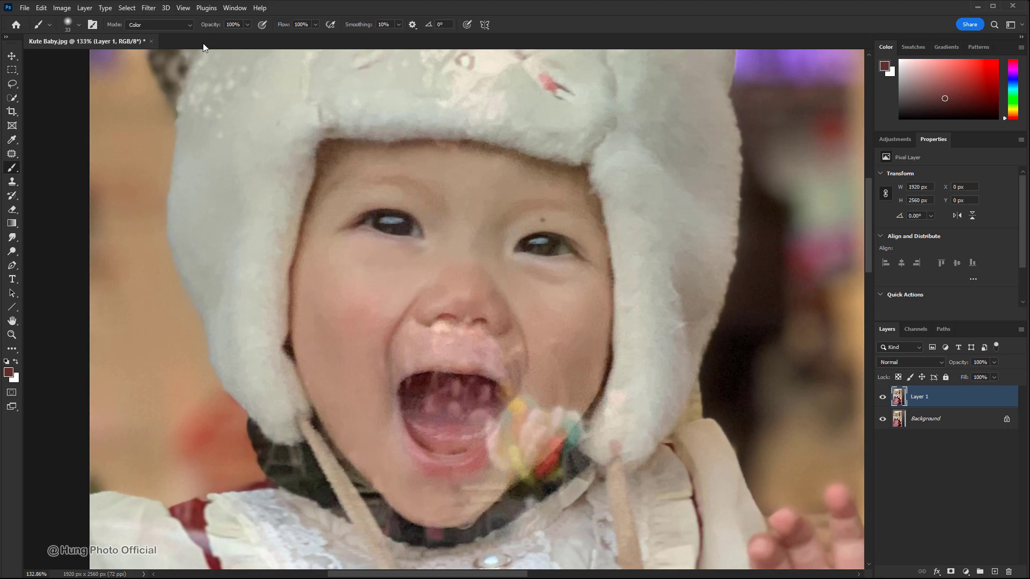
pyautogui.click(161, 25)
# - At 30% opacity and a 27 px brush, darken the upper mouth interior with sampled maroon
pyautogui.click(233, 25)
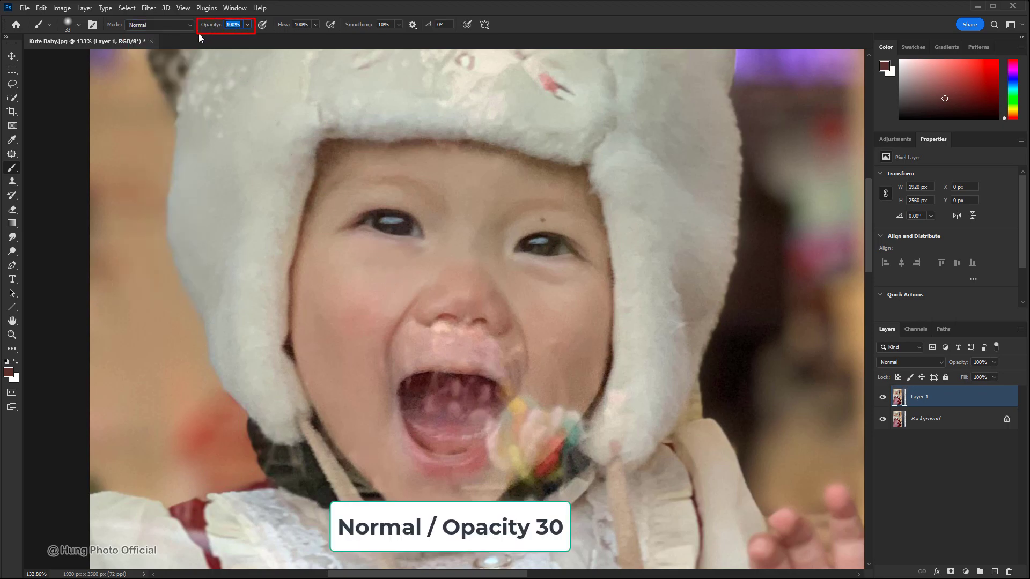
pyautogui.write('30')
pyautogui.press('Return')
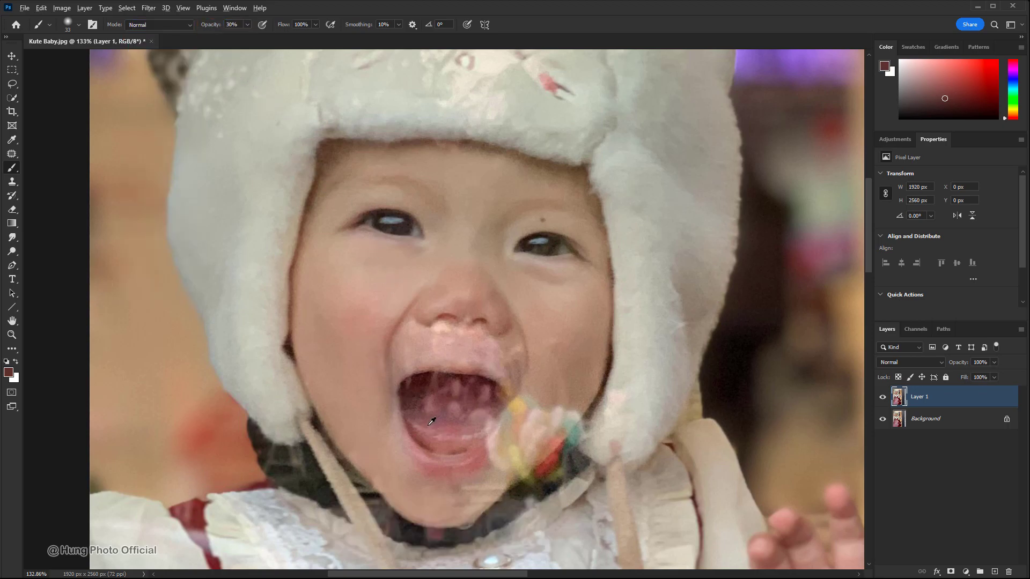
pyautogui.keyDown('alt'); pyautogui.click(431, 422); pyautogui.keyUp('alt')
pyautogui.keyDown('alt'); pyautogui.click(430, 394); pyautogui.keyUp('alt')
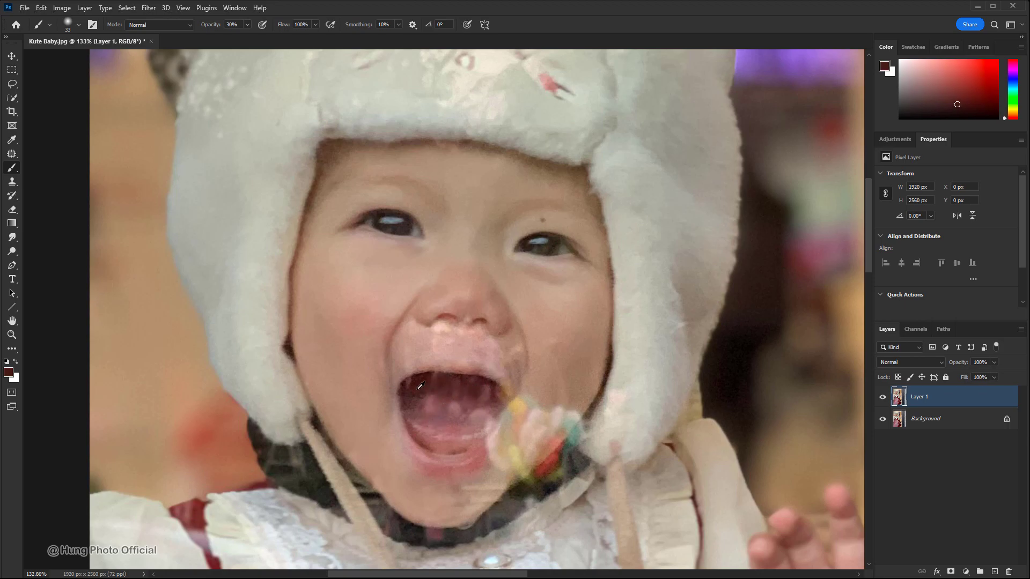
pyautogui.moveTo(412, 382); pyautogui.dragTo(416, 386)
pyautogui.moveTo(486, 402)
pyautogui.mouseDown()
pyautogui.moveTo(456, 412)
pyautogui.moveTo(453, 398)
pyautogui.moveTo(486, 394)
pyautogui.mouseUp()
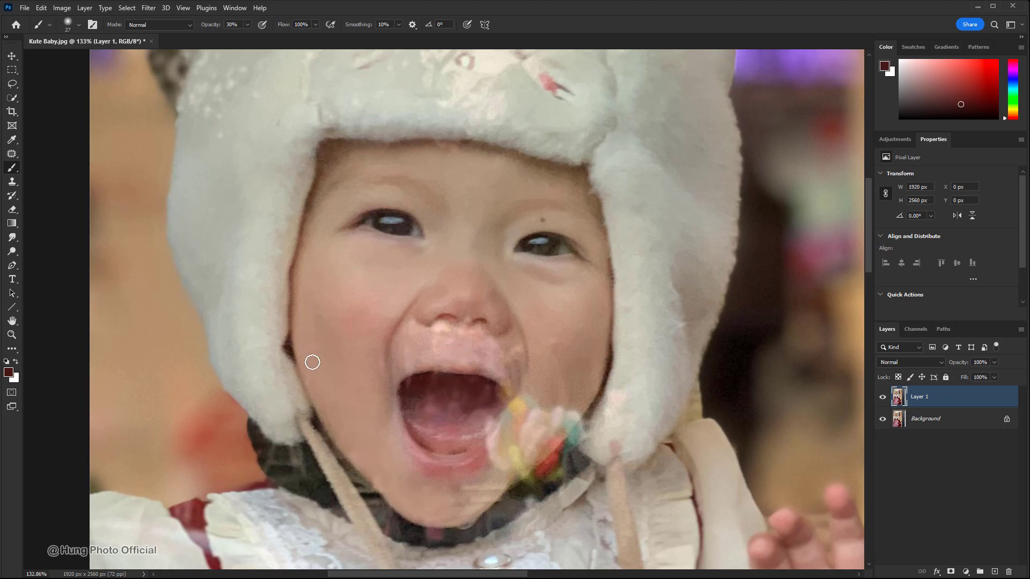
pyautogui.click(12, 154)
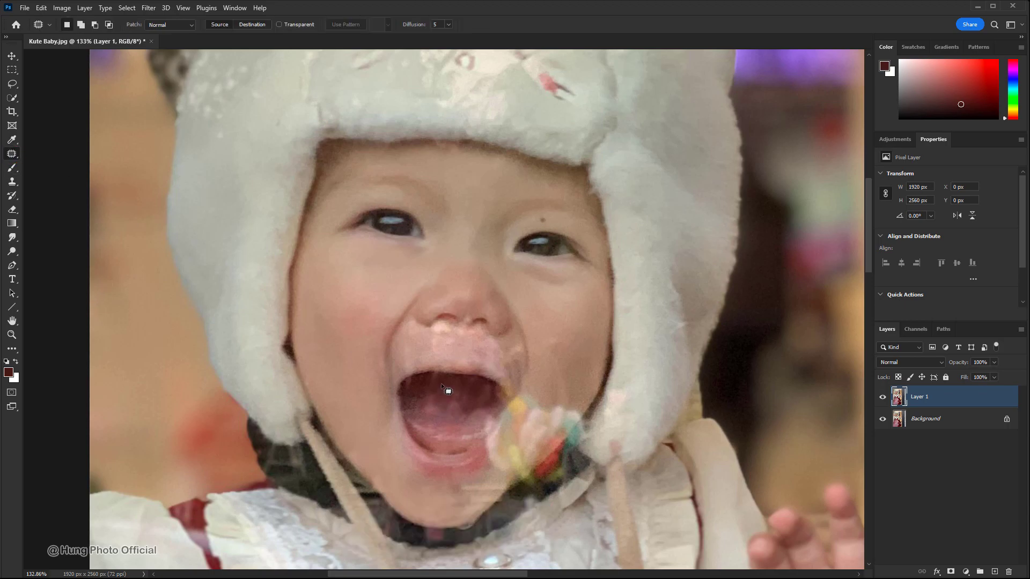
pyautogui.moveTo(438, 422); pyautogui.dragTo(444, 414)
pyautogui.moveTo(444, 414); pyautogui.dragTo(349, 410)
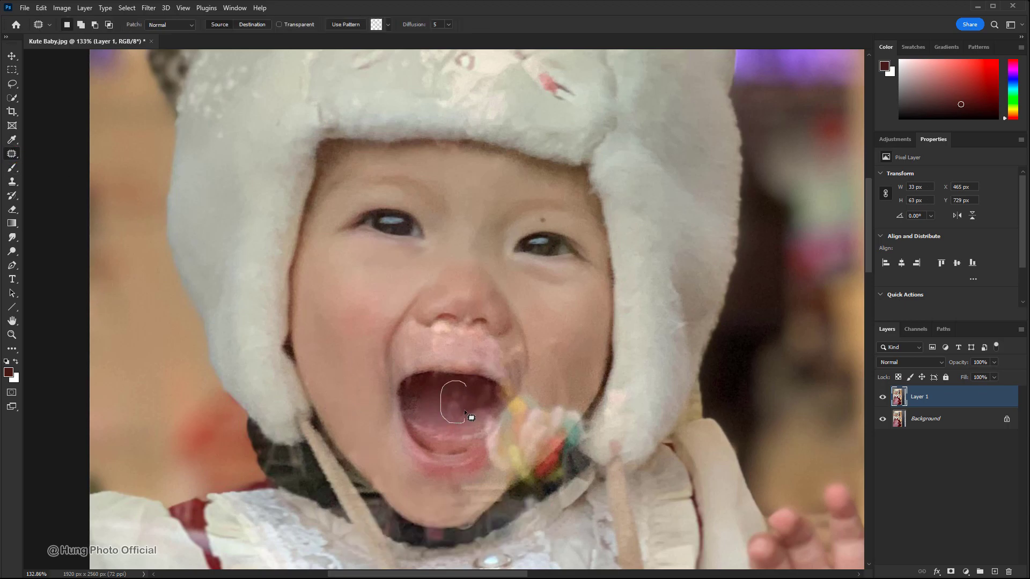
pyautogui.moveTo(455, 402); pyautogui.dragTo(332, 392)
pyautogui.hotkey('ctrl', 'z')
pyautogui.moveTo(423, 389)
pyautogui.mouseDown()
pyautogui.moveTo(409, 395)
pyautogui.moveTo(453, 403)
pyautogui.mouseUp()
pyautogui.hotkey('ctrl', 'd')
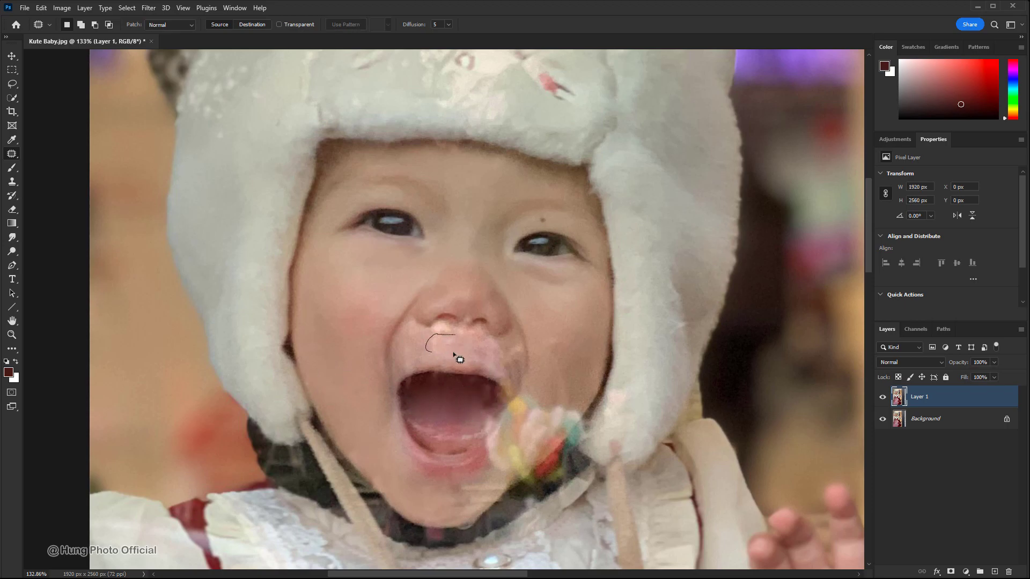
pyautogui.moveTo(455, 354); pyautogui.dragTo(412, 339)
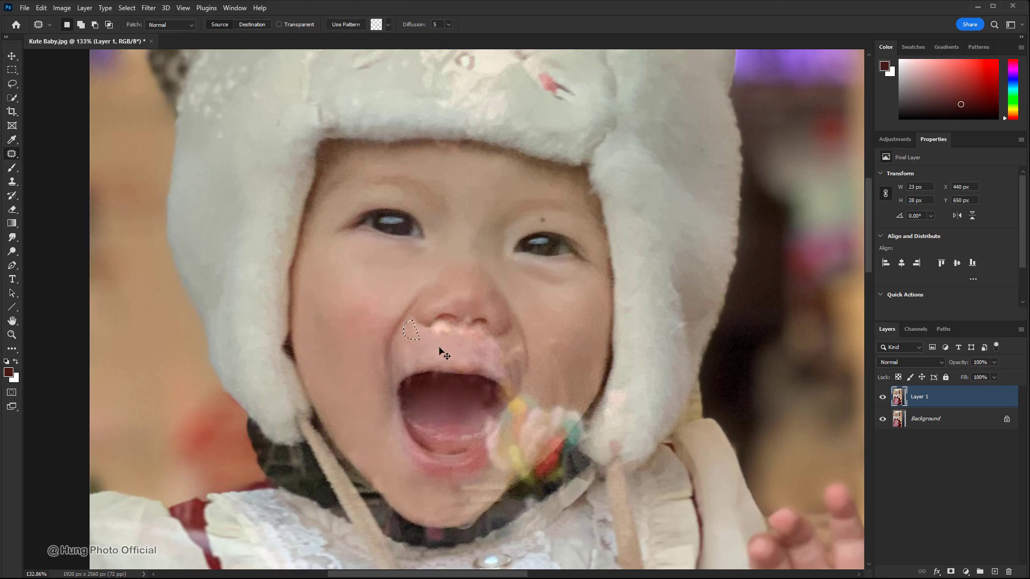
pyautogui.press('b')
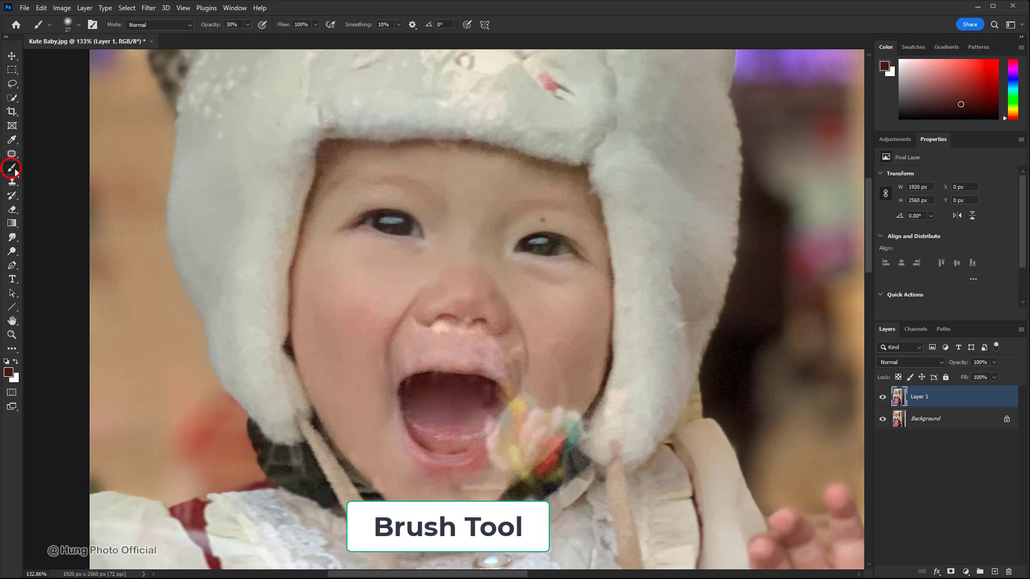
pyautogui.keyDown('alt'); pyautogui.click(420, 337); pyautogui.keyUp('alt')
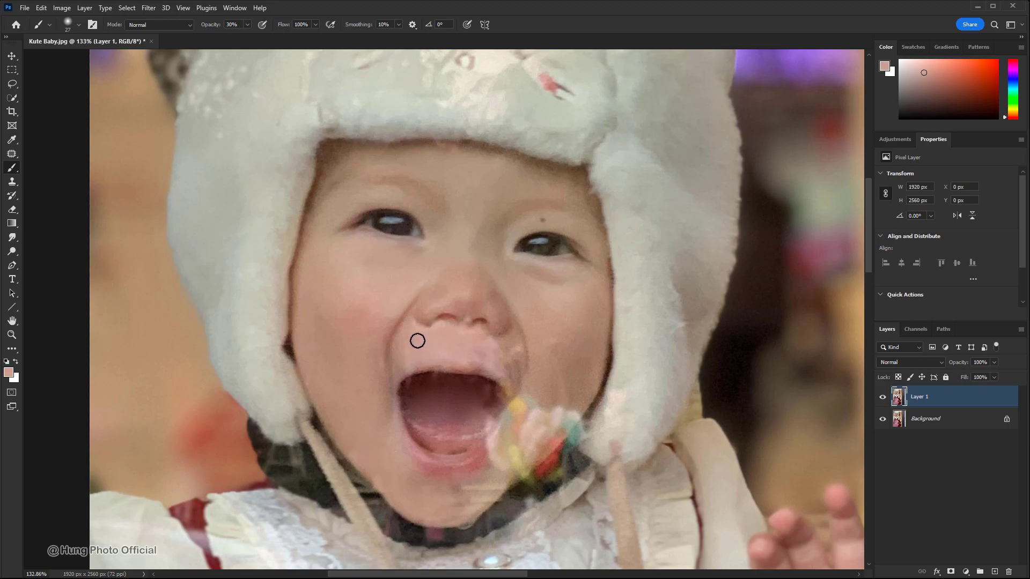
pyautogui.keyDown('alt'); pyautogui.click(421, 381); pyautogui.keyUp('alt')
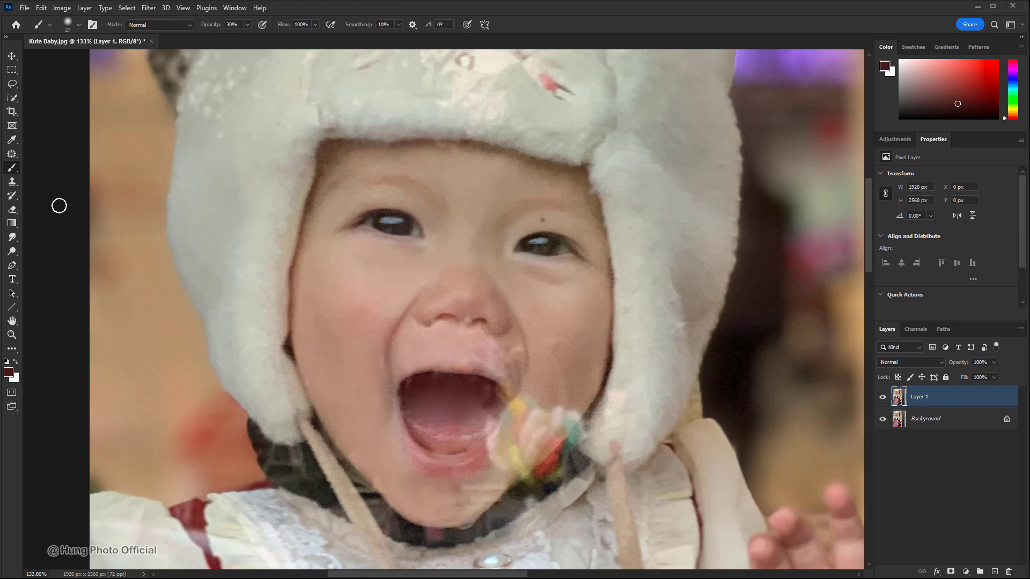
# - Lasso the left cheek, mouth and chin and copy them onto a new Layer 2
pyautogui.click(12, 84)
pyautogui.rightClick(11, 84)
pyautogui.click(69, 84)
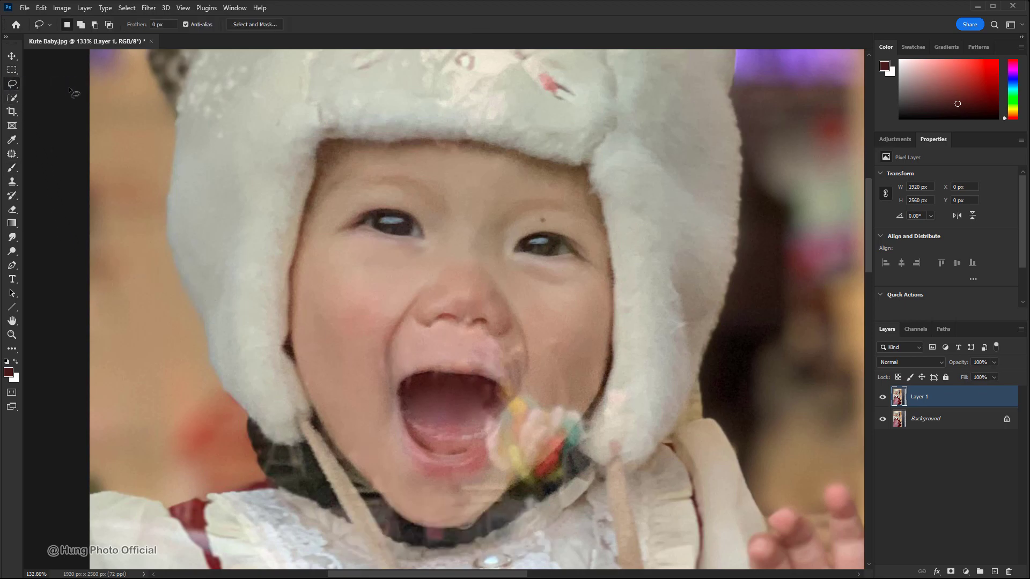
pyautogui.moveTo(461, 386); pyautogui.dragTo(464, 302)
pyautogui.moveTo(252, 349); pyautogui.dragTo(360, 542)
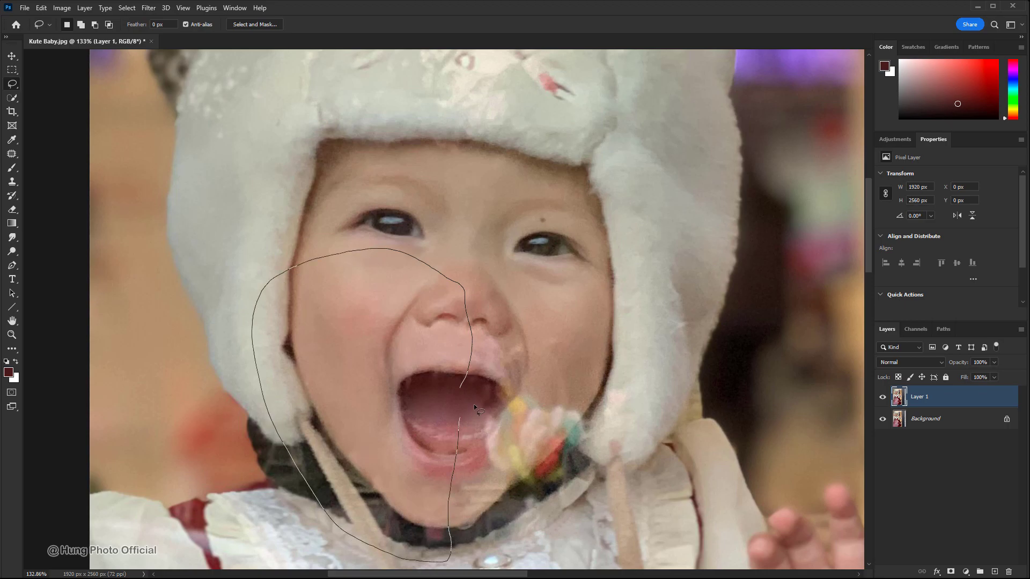
pyautogui.moveTo(475, 404); pyautogui.dragTo(467, 408)
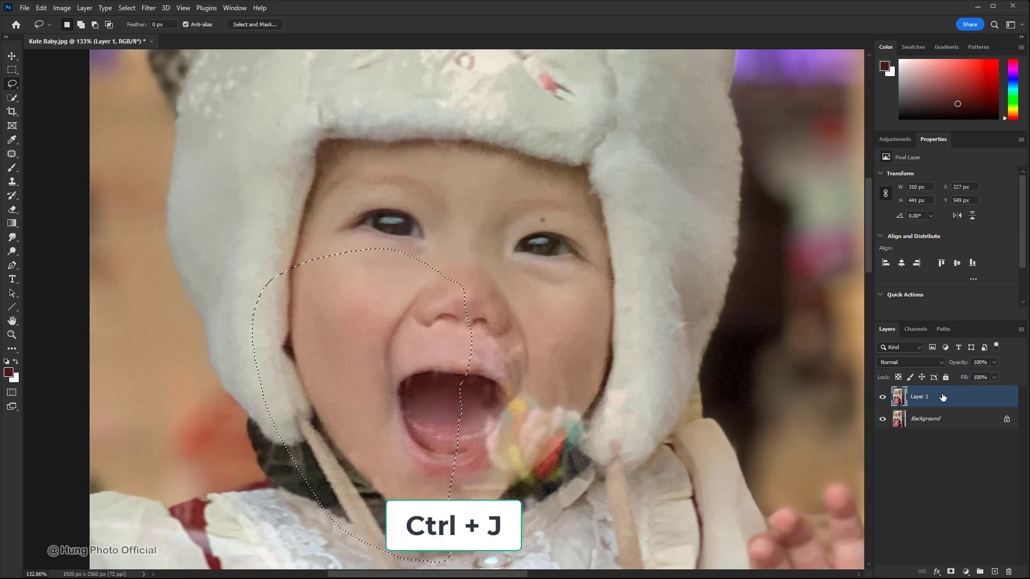
pyautogui.hotkey('ctrl', 'j')
pyautogui.hotkey('ctrl', 't')
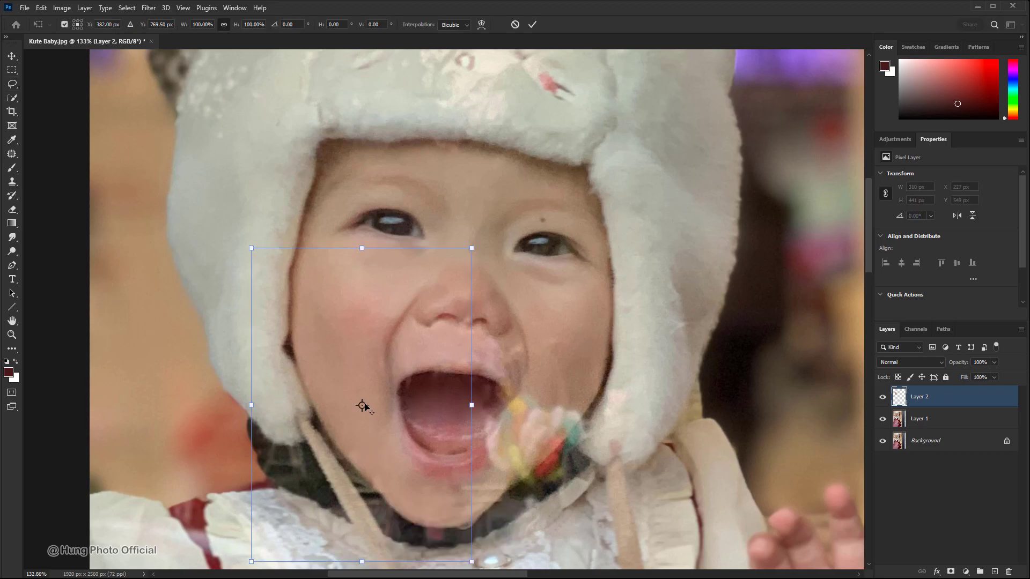
# - Flip the copied cheek horizontally around a mouth-centred pivot and rotate it to about -170°
pyautogui.moveTo(362, 405); pyautogui.dragTo(452, 406)
pyautogui.rightClick(456, 410)
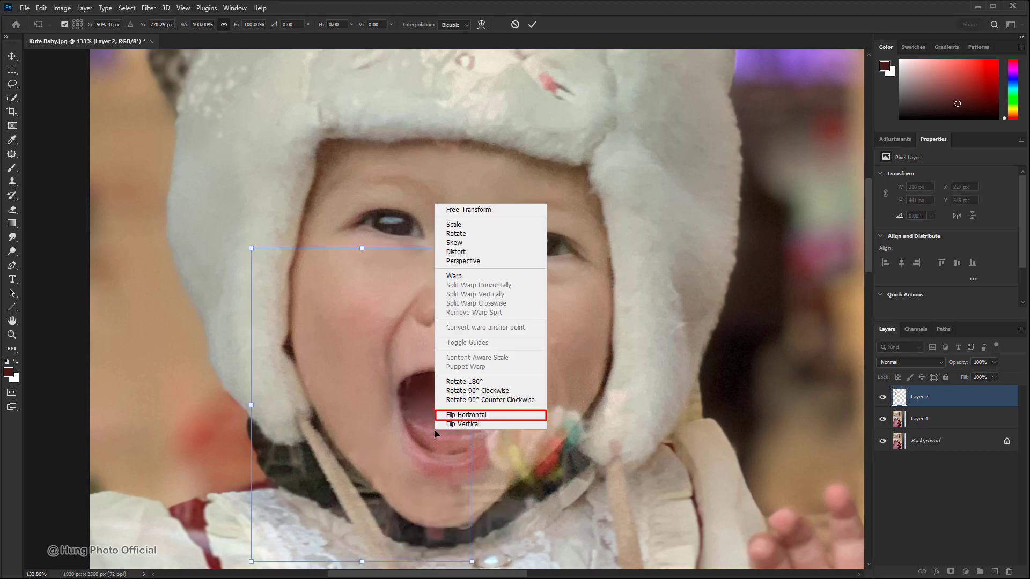
pyautogui.click(459, 419)
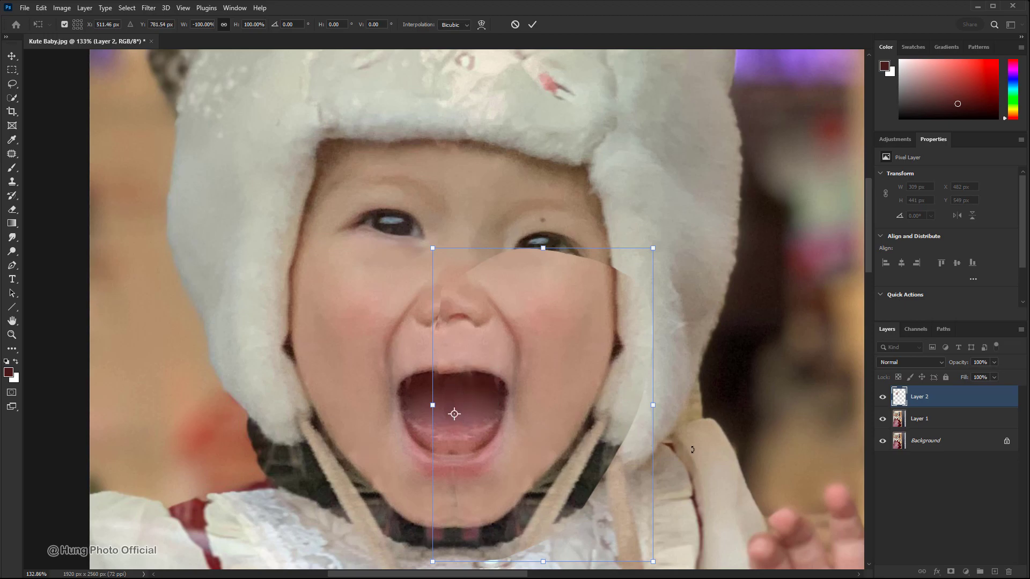
pyautogui.moveTo(692, 456); pyautogui.dragTo(691, 496)
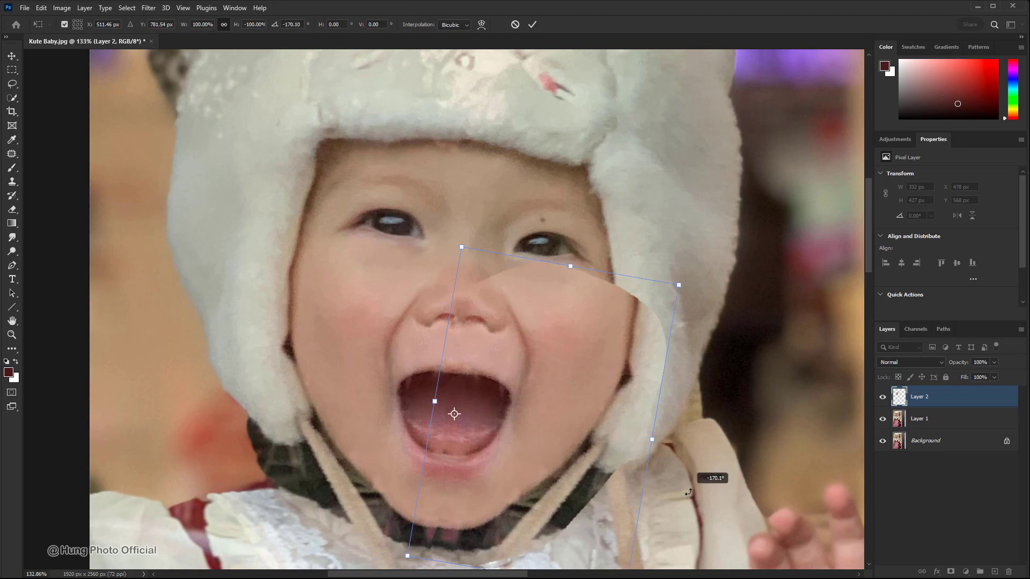
pyautogui.moveTo(690, 496); pyautogui.dragTo(689, 483)
pyautogui.press('Return')
pyautogui.press('l')
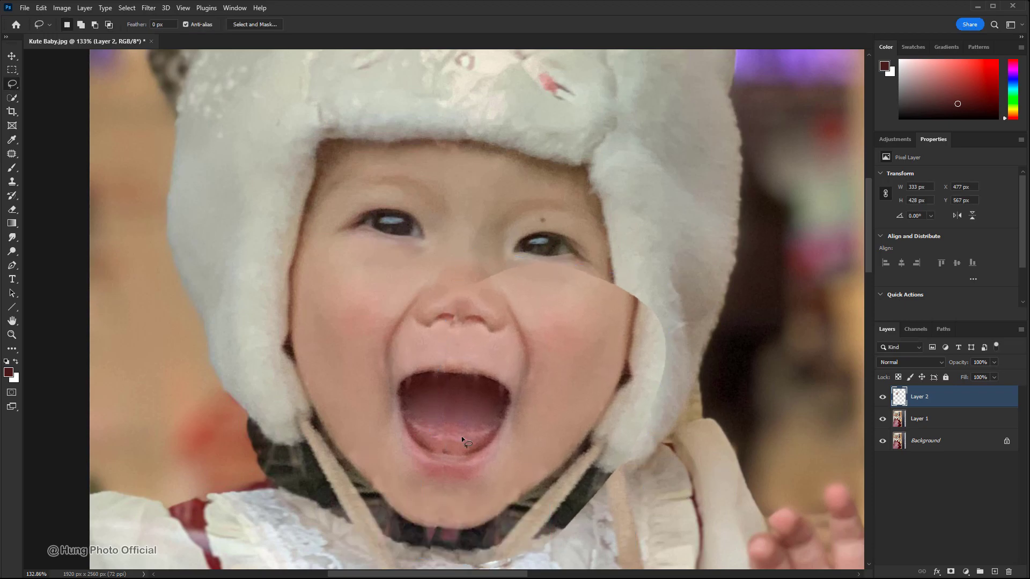
# - Erase the patch's top, earmuff and collar edges with the Eraser at 37% opacity
pyautogui.rightClick(12, 211)
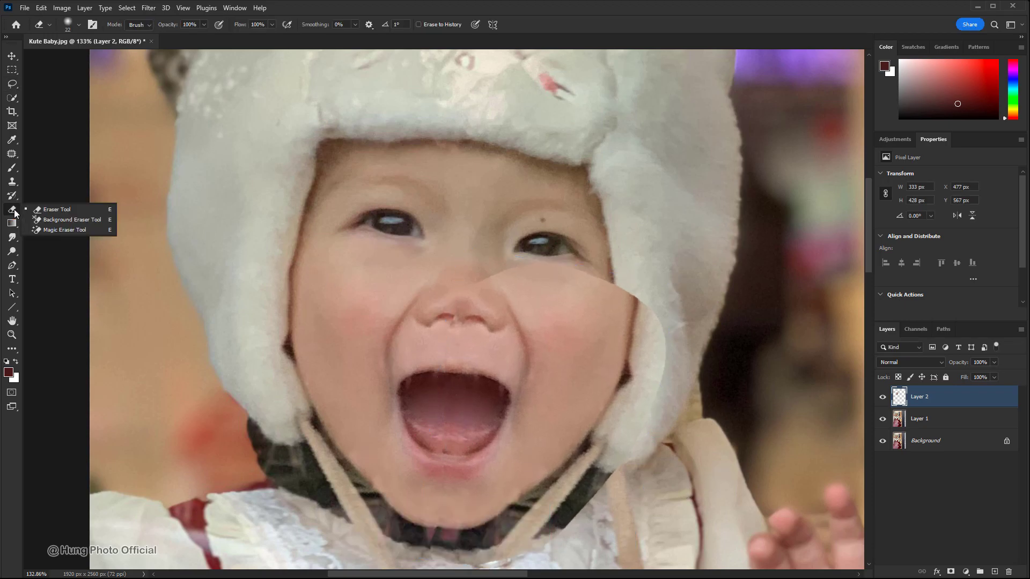
pyautogui.click(51, 208)
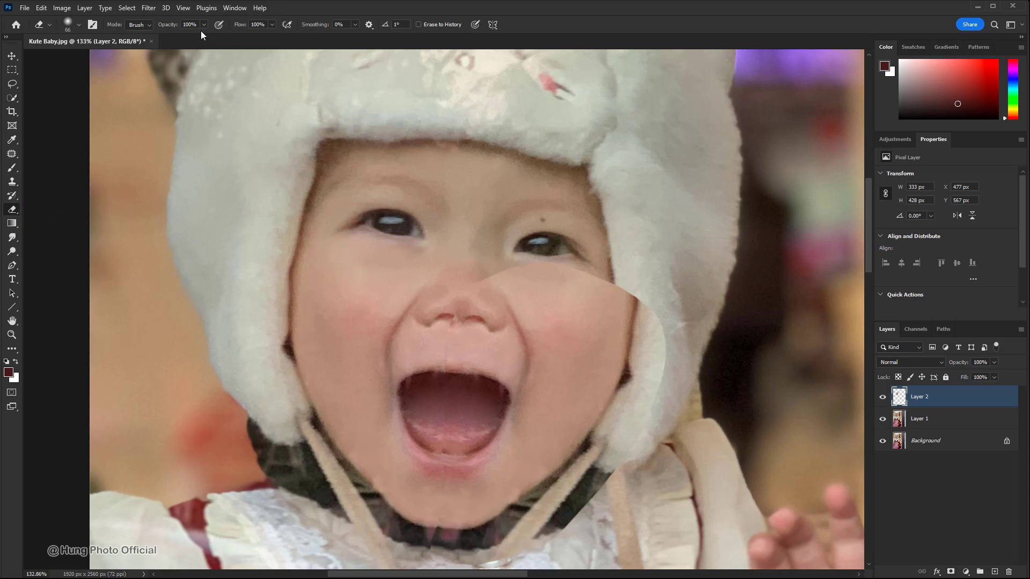
pyautogui.moveTo(177, 37); pyautogui.dragTo(172, 36)
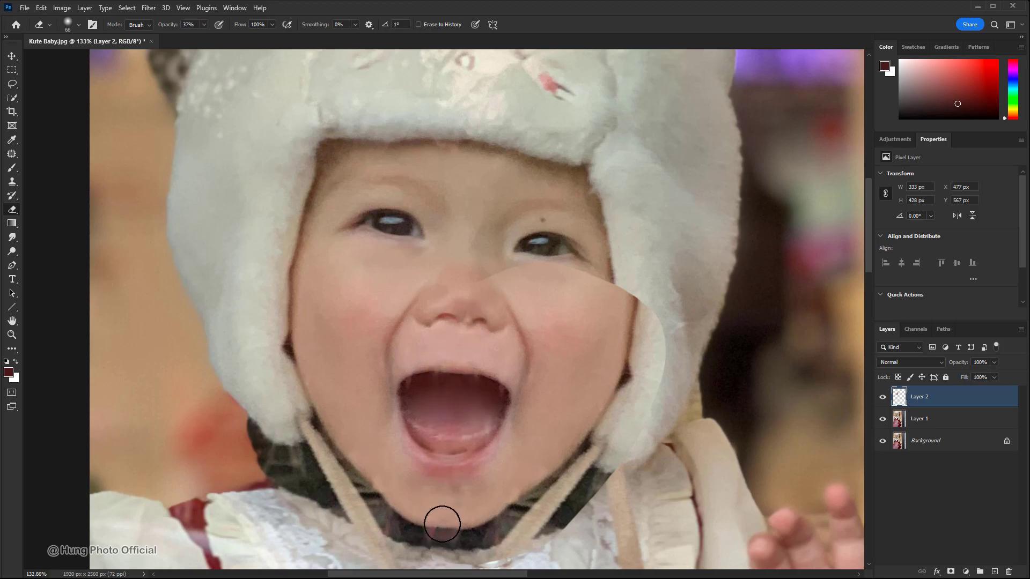
pyautogui.moveTo(487, 285); pyautogui.dragTo(482, 243)
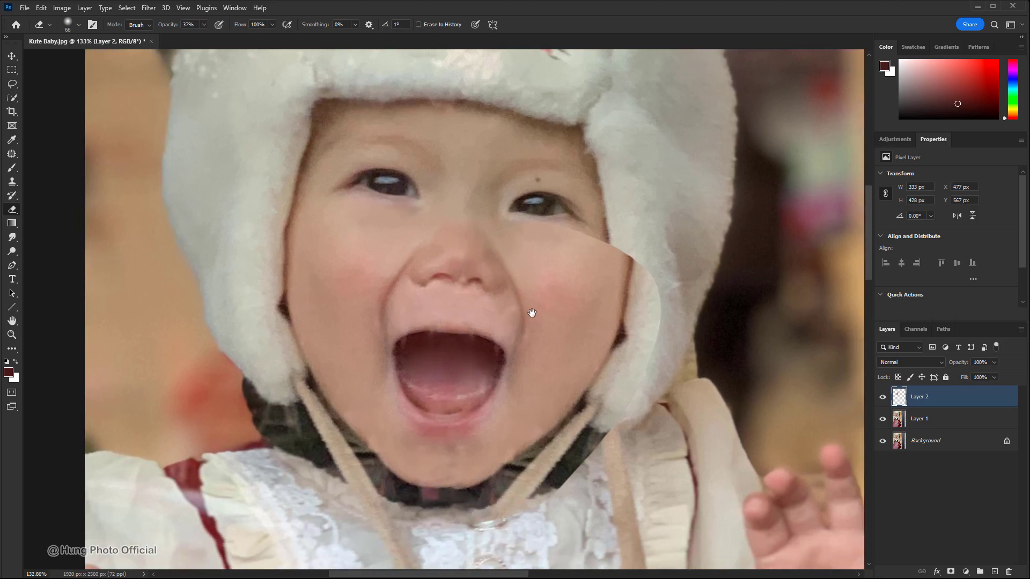
pyautogui.moveTo(529, 306)
pyautogui.mouseDown()
pyautogui.moveTo(633, 279)
pyautogui.moveTo(639, 329)
pyautogui.mouseUp()
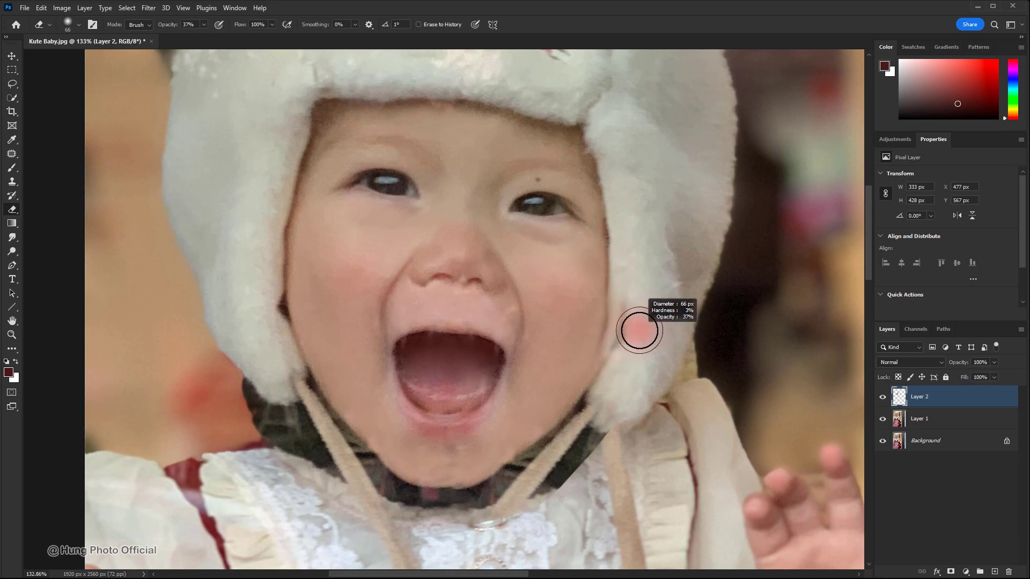
pyautogui.moveTo(612, 296)
pyautogui.mouseDown()
pyautogui.moveTo(593, 389)
pyautogui.moveTo(558, 472)
pyautogui.mouseUp()
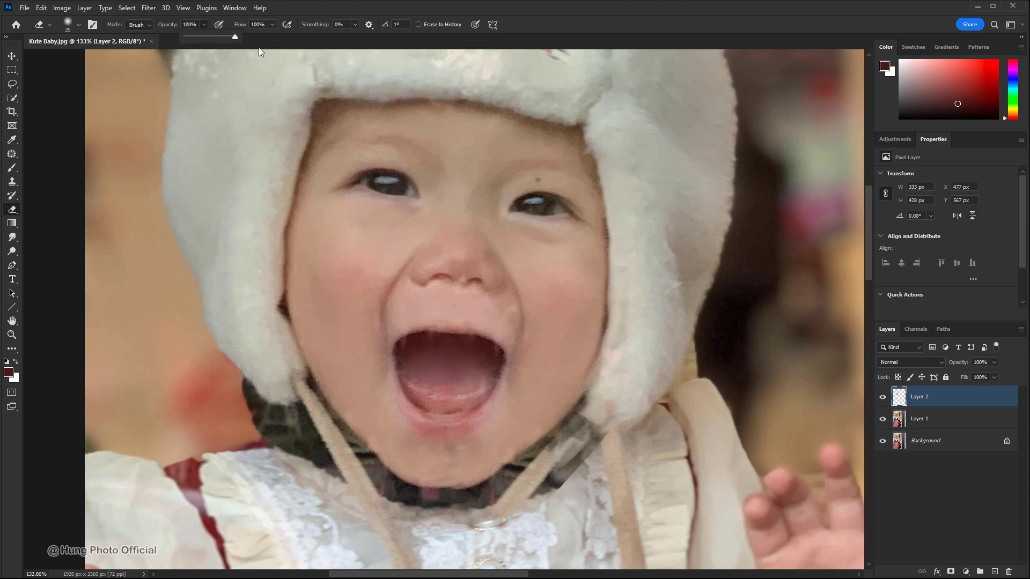
pyautogui.moveTo(630, 453)
pyautogui.mouseDown()
pyautogui.moveTo(515, 485)
pyautogui.moveTo(472, 517)
pyautogui.moveTo(481, 510)
pyautogui.moveTo(402, 510)
pyautogui.mouseUp()
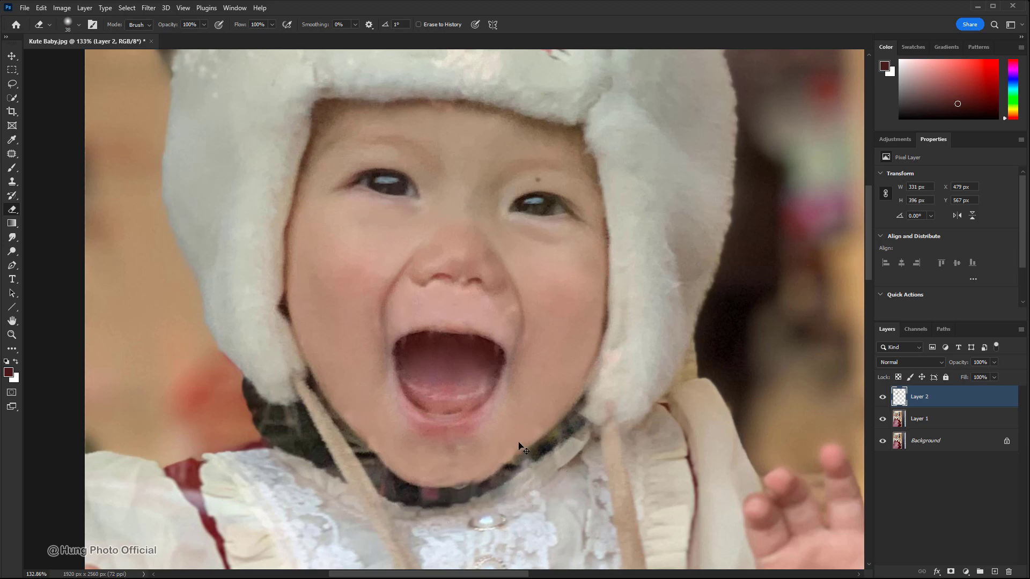
# - Warp the patch's lower-left corner to fit the chin, then merge it down into Layer 1
pyautogui.hotkey('ctrl', 't')
pyautogui.rightClick(490, 369)
pyautogui.click(504, 440)
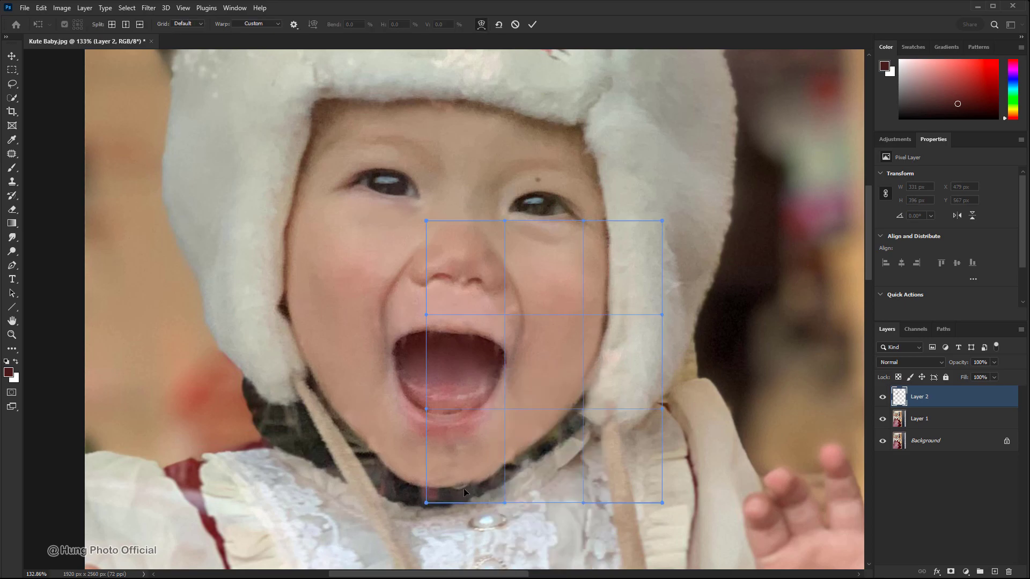
pyautogui.moveTo(443, 500); pyautogui.dragTo(434, 493)
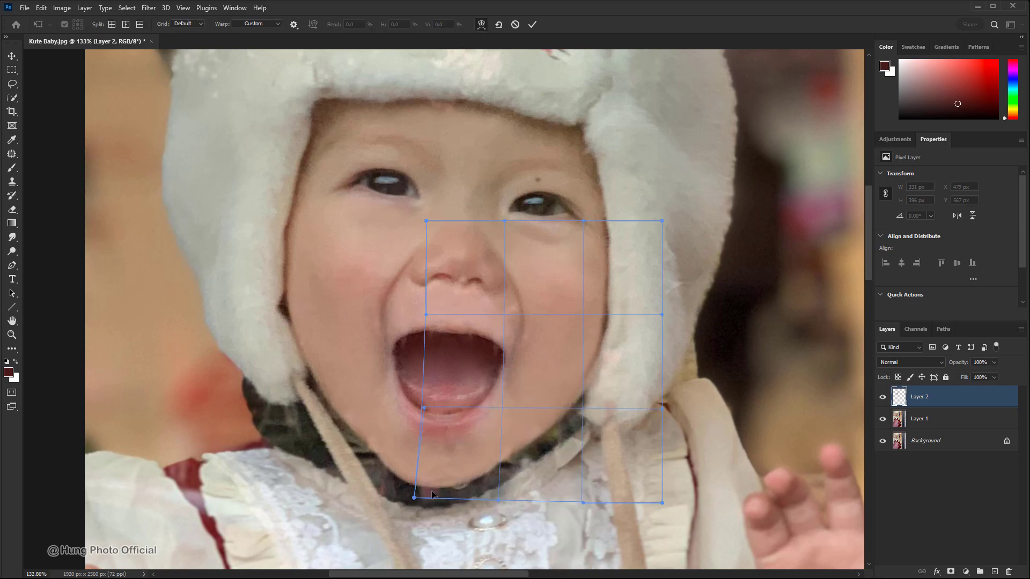
pyautogui.press('Return')
pyautogui.press('e')
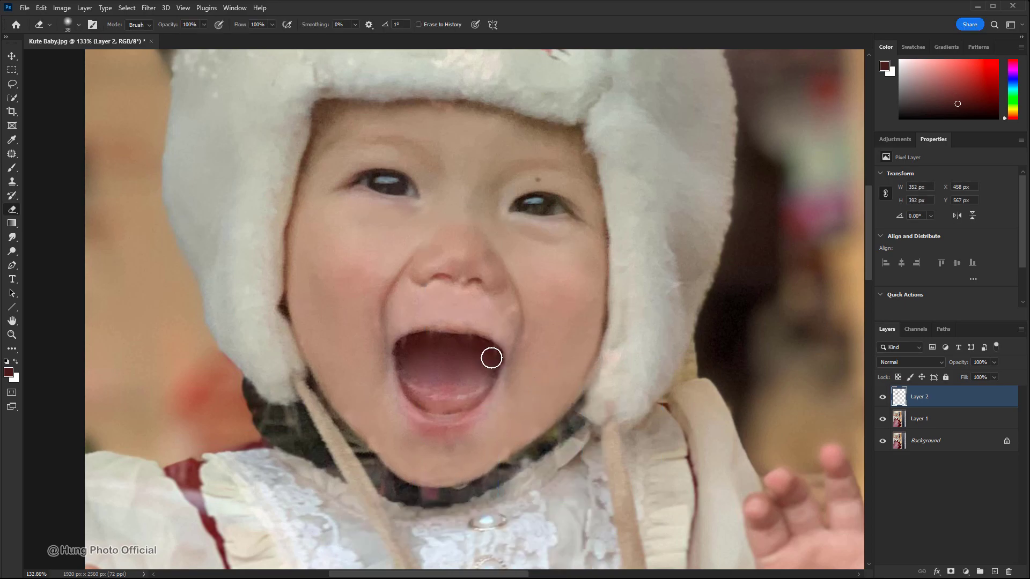
pyautogui.hotkey('ctrl', 'e')
# - Patch out the small blemishes beside the nose and inside the mouth
pyautogui.click(12, 156)
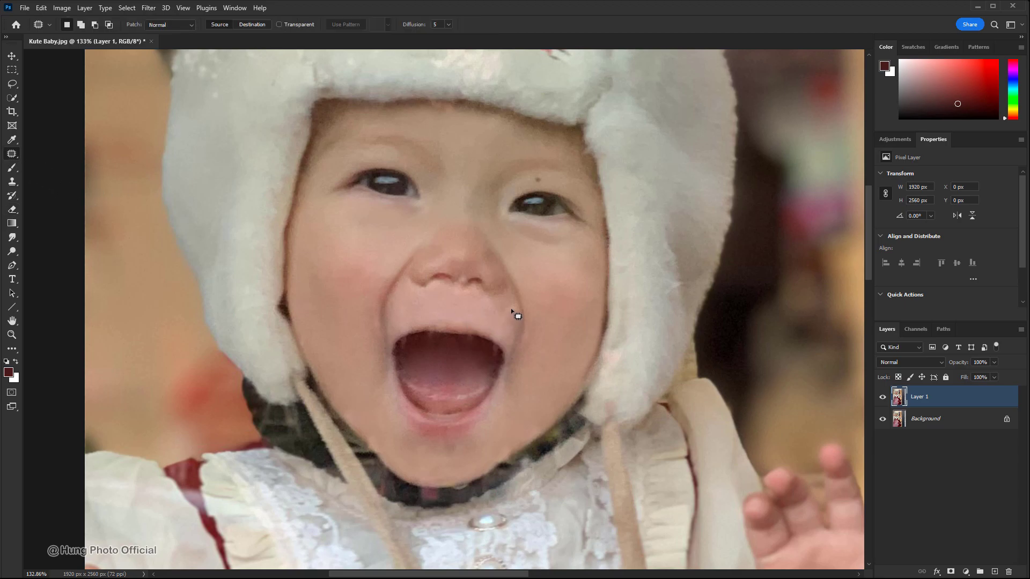
pyautogui.moveTo(511, 310); pyautogui.dragTo(462, 306)
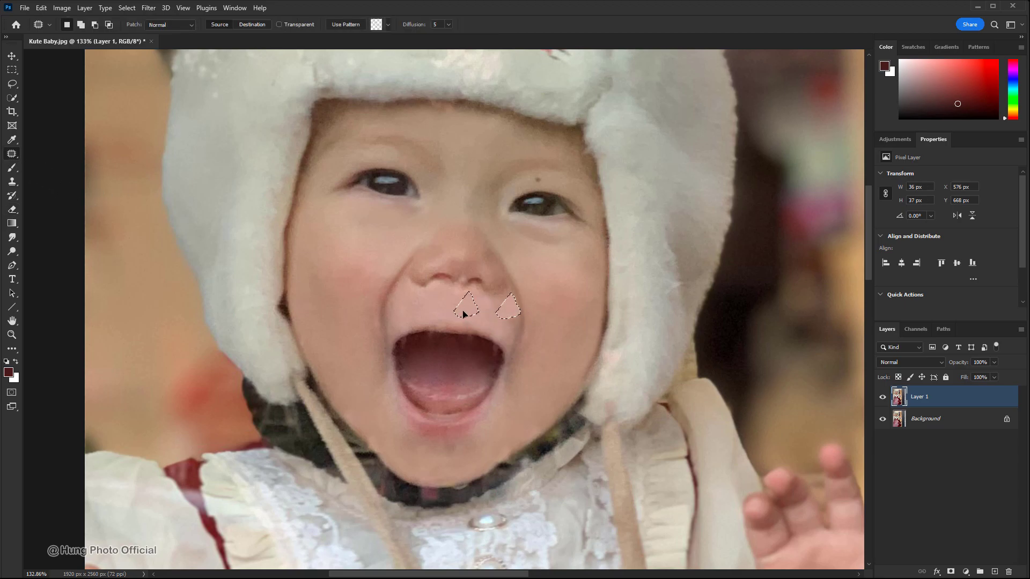
pyautogui.hotkey('ctrl', 'd')
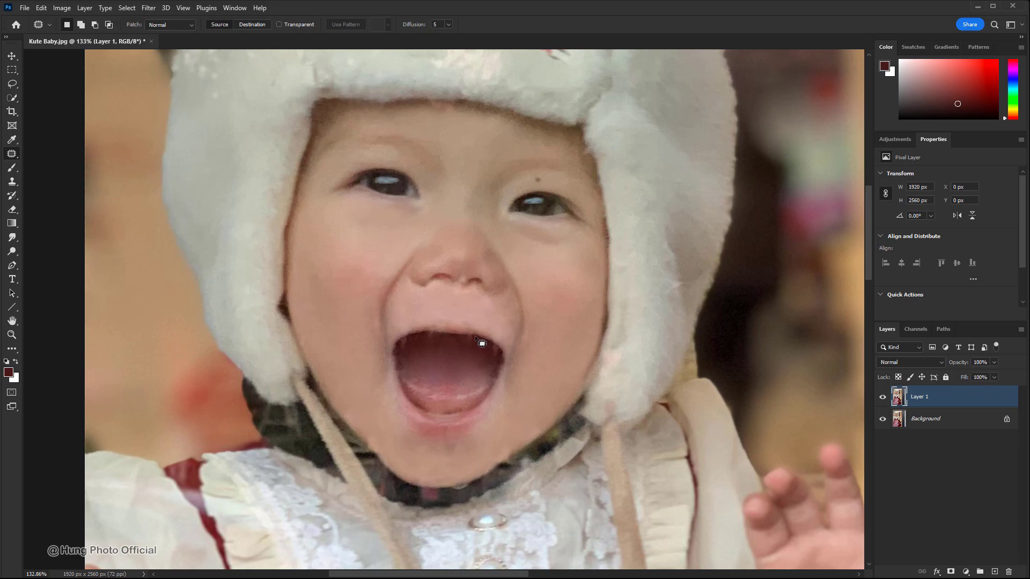
pyautogui.moveTo(480, 347); pyautogui.dragTo(472, 349)
pyautogui.click(511, 306)
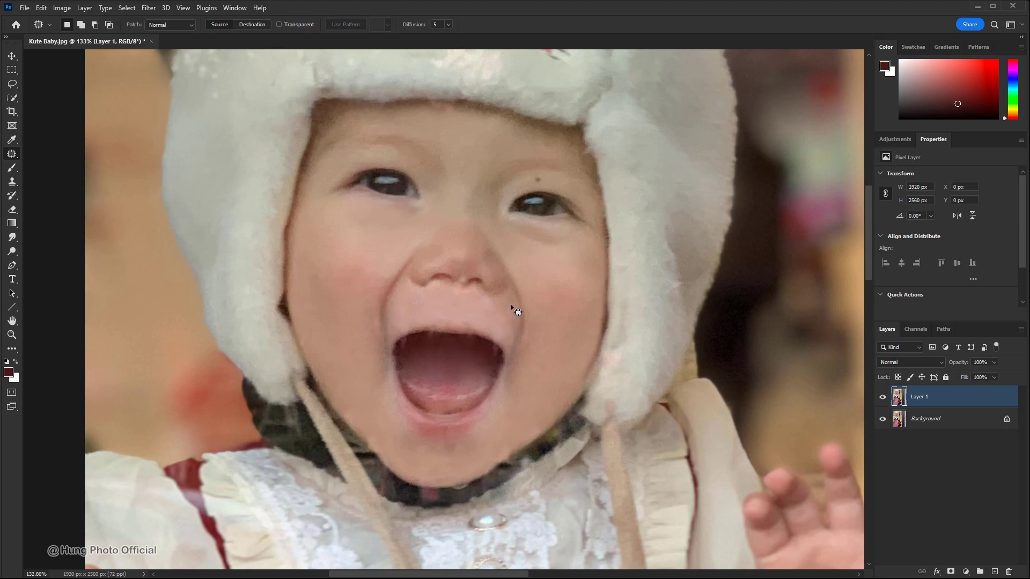
pyautogui.scroll(5, 464, 273)
# - Clone Stamp clean skin over the nostril blemish and the spots along the upper lip
pyautogui.press('s')
pyautogui.keyDown('alt'); pyautogui.click(460, 263); pyautogui.keyUp('alt')
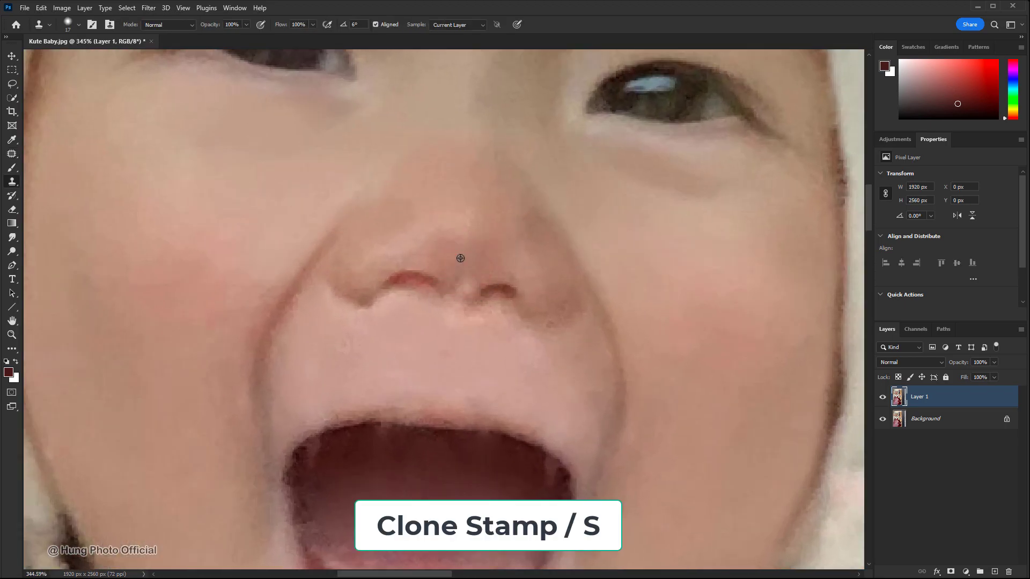
pyautogui.keyDown('alt'); pyautogui.click(459, 261); pyautogui.keyUp('alt')
pyautogui.moveTo(465, 279); pyautogui.dragTo(461, 287)
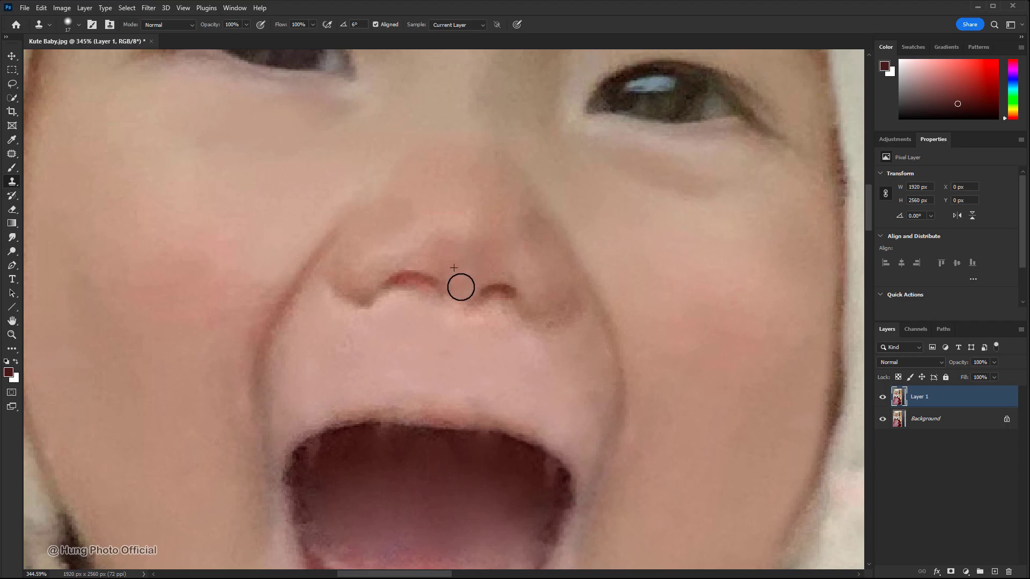
pyautogui.scroll(-2, 533, 344)
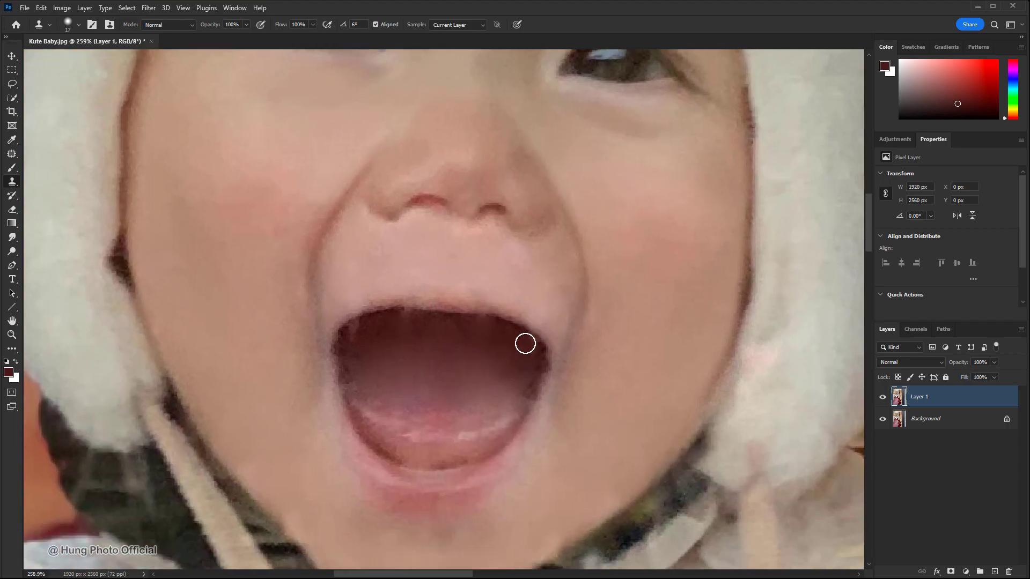
pyautogui.keyDown('alt'); pyautogui.click(413, 326); pyautogui.keyUp('alt')
pyautogui.moveTo(415, 316); pyautogui.dragTo(401, 317)
pyautogui.scroll(-2, 375, 337)
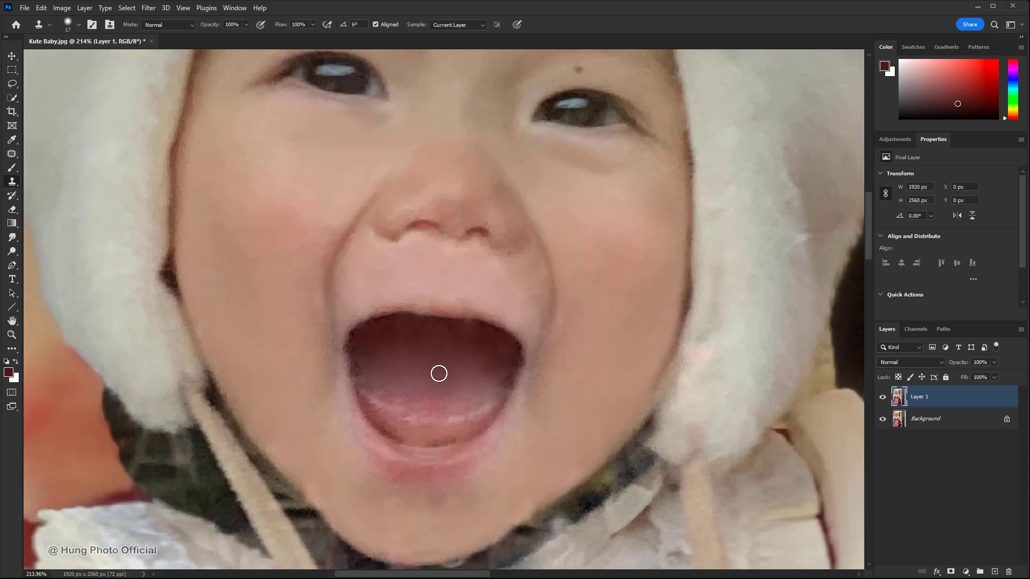
pyautogui.scroll(-2, 467, 344)
pyautogui.hscroll(-2, 495, 409)
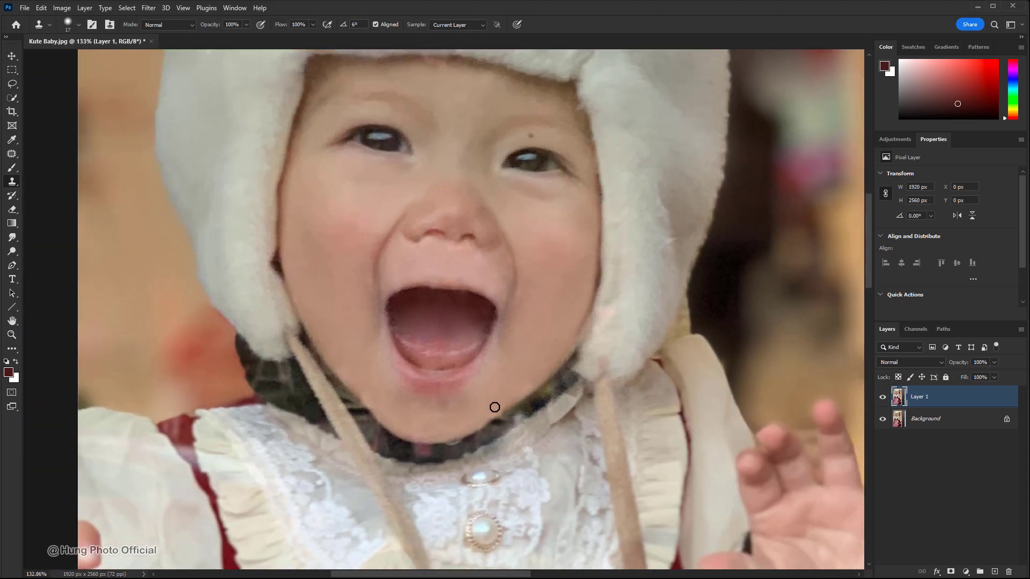
# - Patch out the blemish on the chin
pyautogui.click(12, 155)
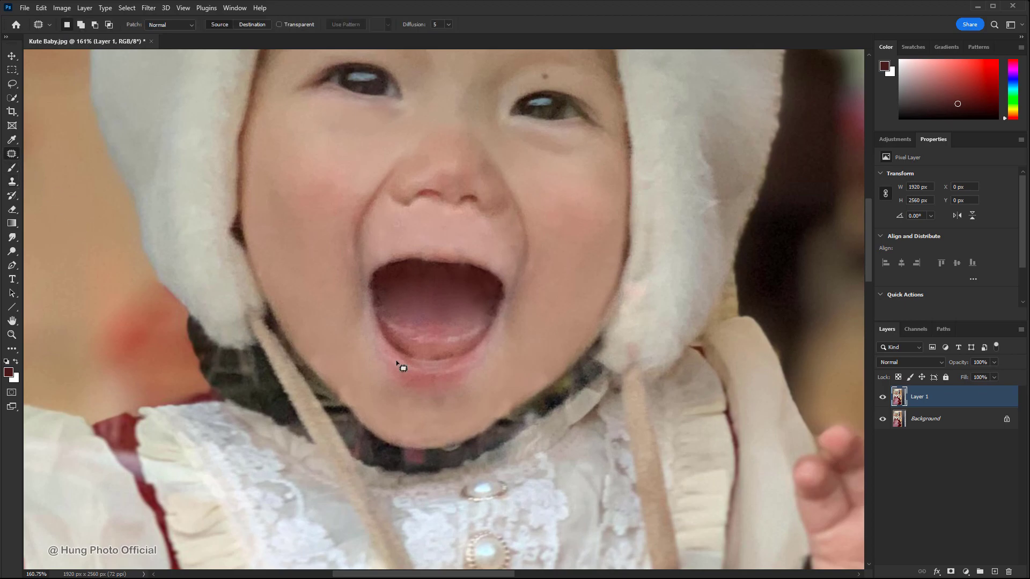
pyautogui.moveTo(427, 416); pyautogui.dragTo(443, 422)
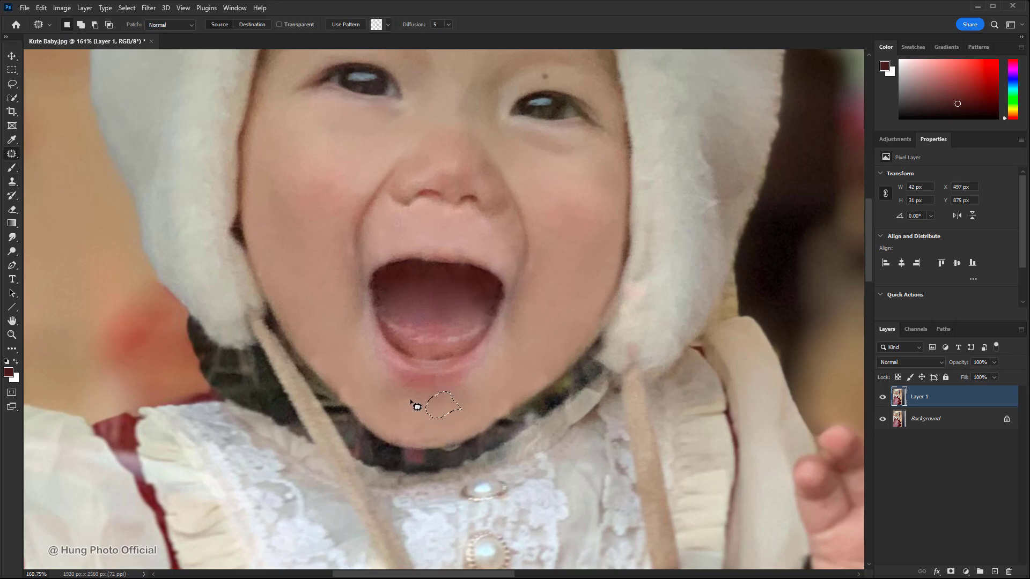
pyautogui.hotkey('ctrl', 'd')
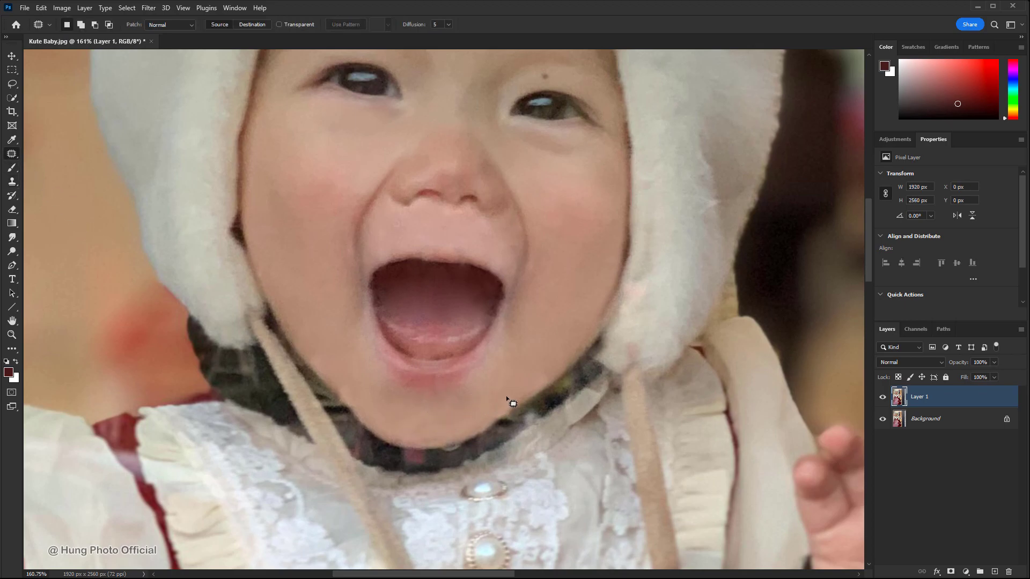
pyautogui.keyDown('alt'); pyautogui.scroll(-2, 529, 367); pyautogui.keyUp('alt')
pyautogui.keyDown('alt'); pyautogui.scroll(-2, 601, 372); pyautogui.keyUp('alt')
pyautogui.scroll(3, 497, 317)
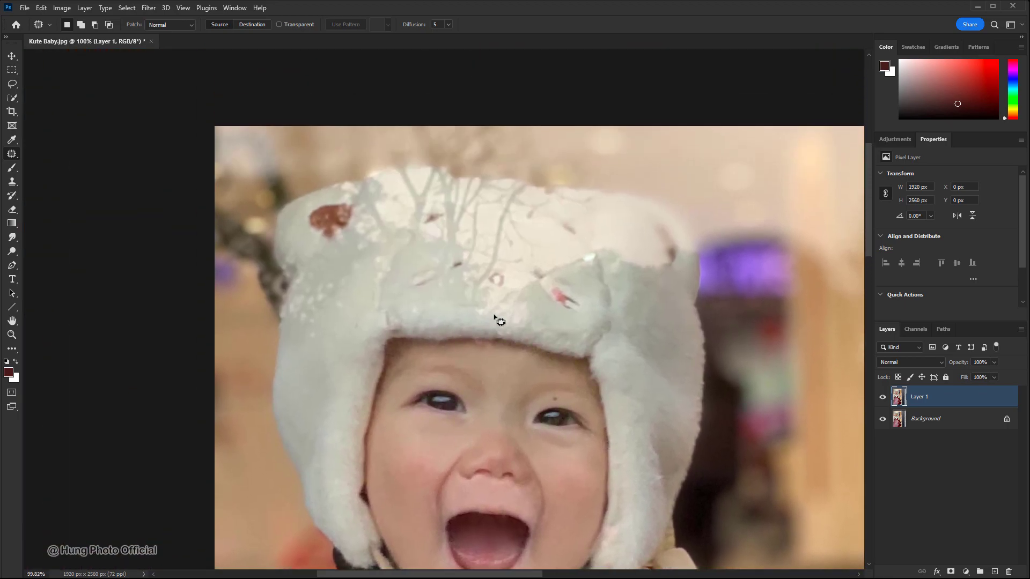
pyautogui.scroll(1, 488, 336)
# - Quick Select the baby's hat and subtract the surrounding background from the selection
pyautogui.press('b')
pyautogui.click(12, 97)
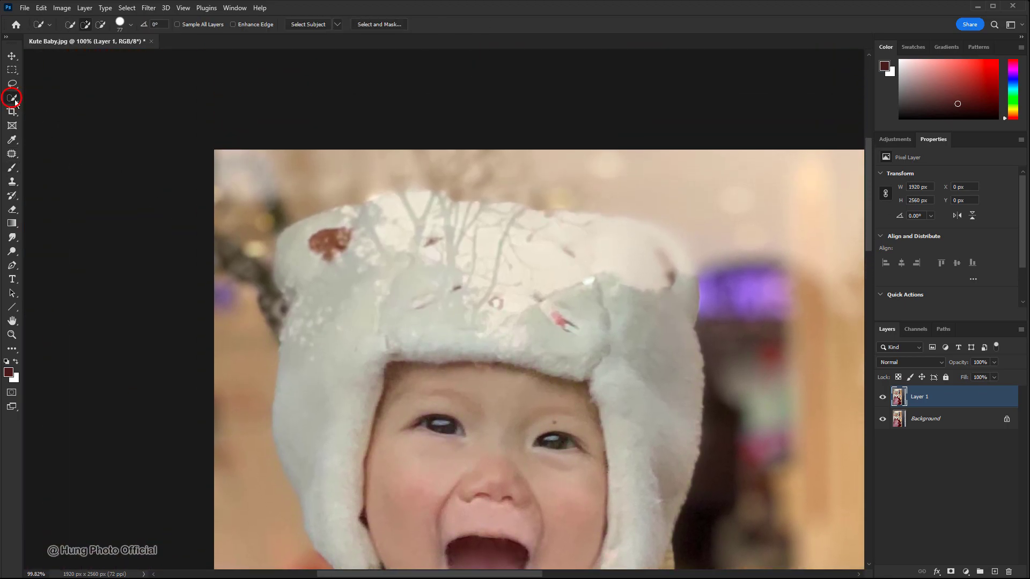
pyautogui.rightClick(12, 97)
pyautogui.click(53, 108)
pyautogui.moveTo(330, 279); pyautogui.dragTo(421, 263)
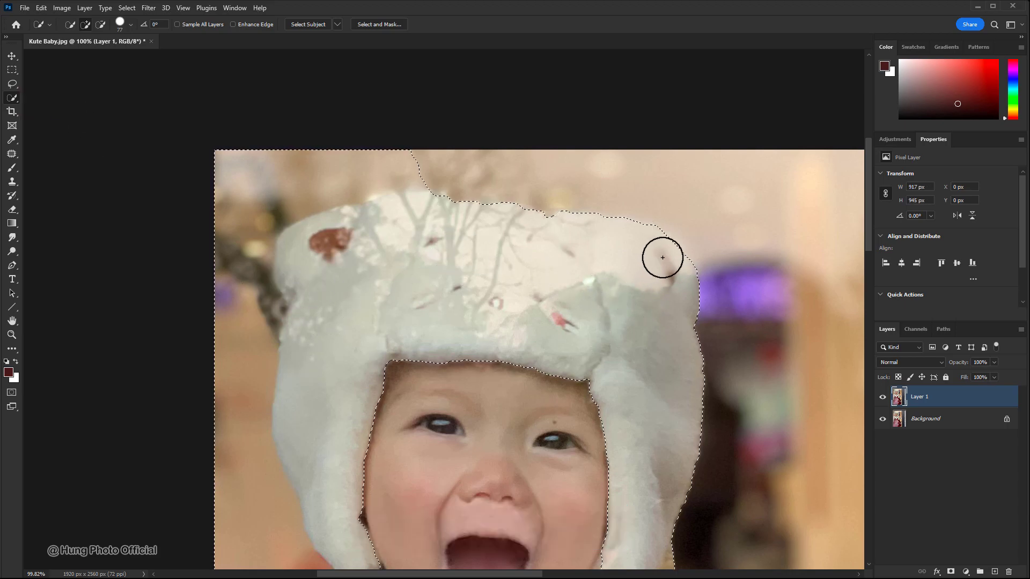
pyautogui.click(661, 253)
pyautogui.moveTo(731, 230)
pyautogui.mouseDown()
pyautogui.moveTo(578, 168)
pyautogui.moveTo(207, 249)
pyautogui.moveTo(236, 459)
pyautogui.mouseUp()
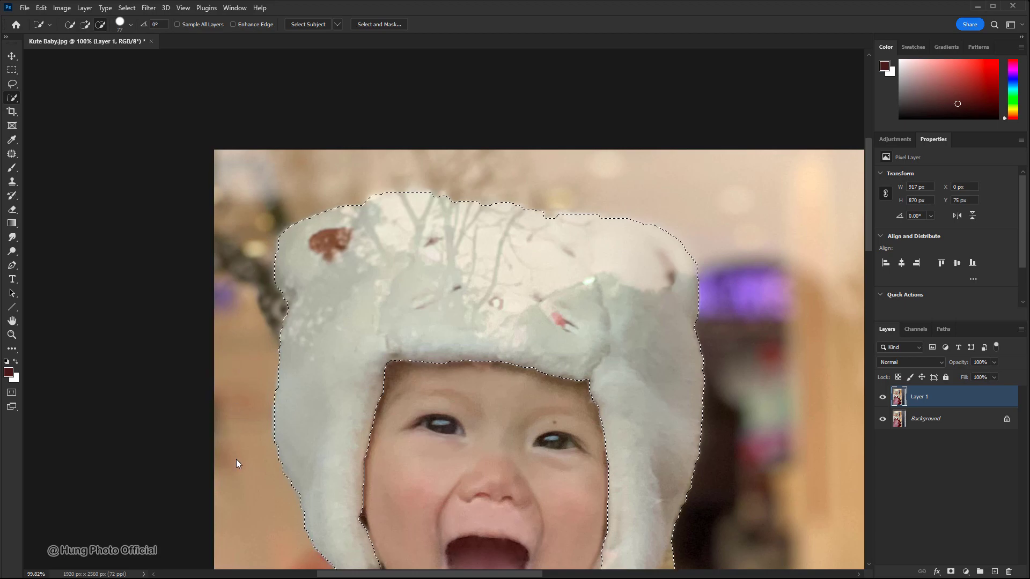
# - Feather the hat selection by 4 pixels
pyautogui.click(127, 8)
pyautogui.moveTo(137, 169)
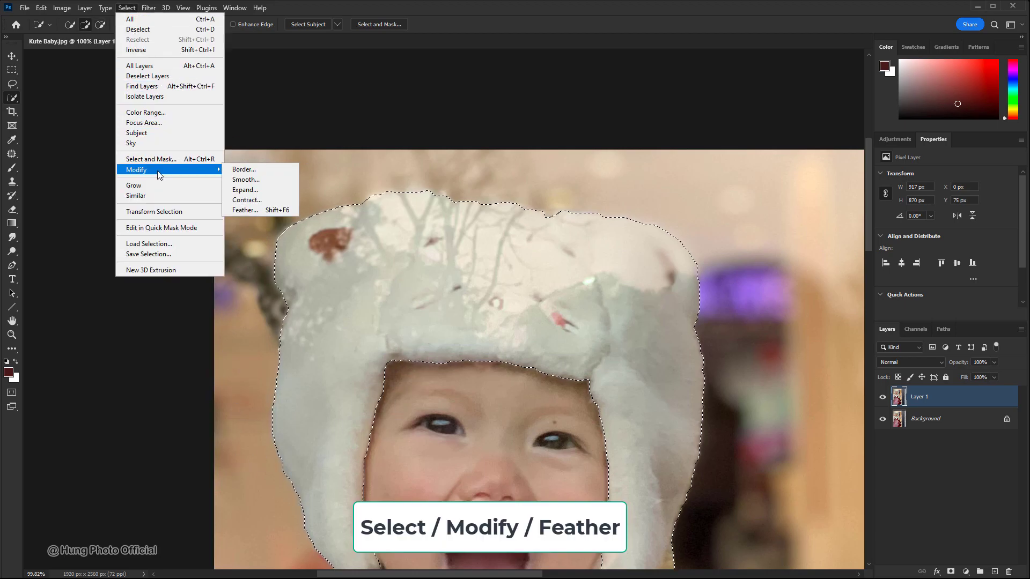
pyautogui.click(259, 212)
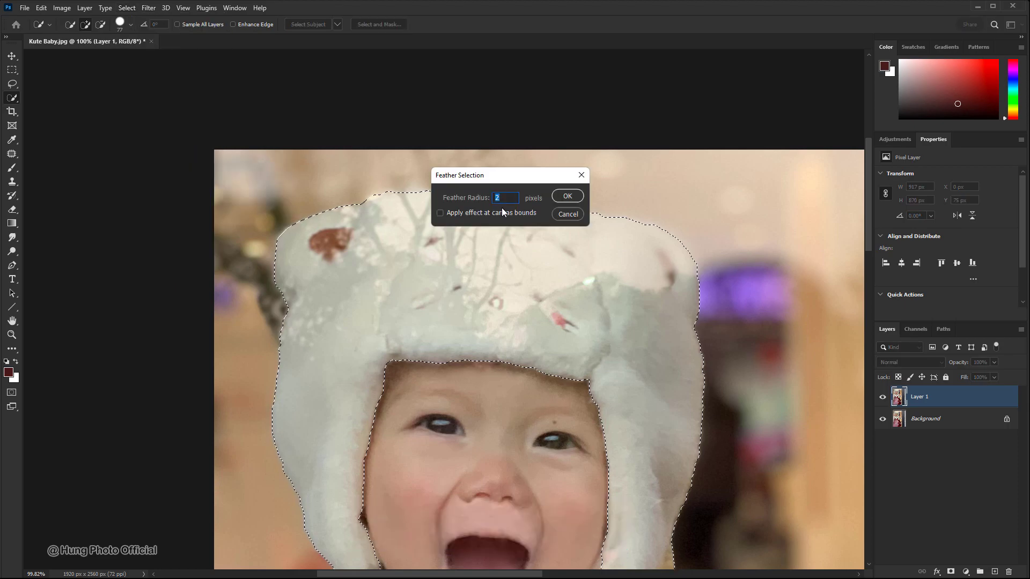
pyautogui.write('4')
pyautogui.click(567, 197)
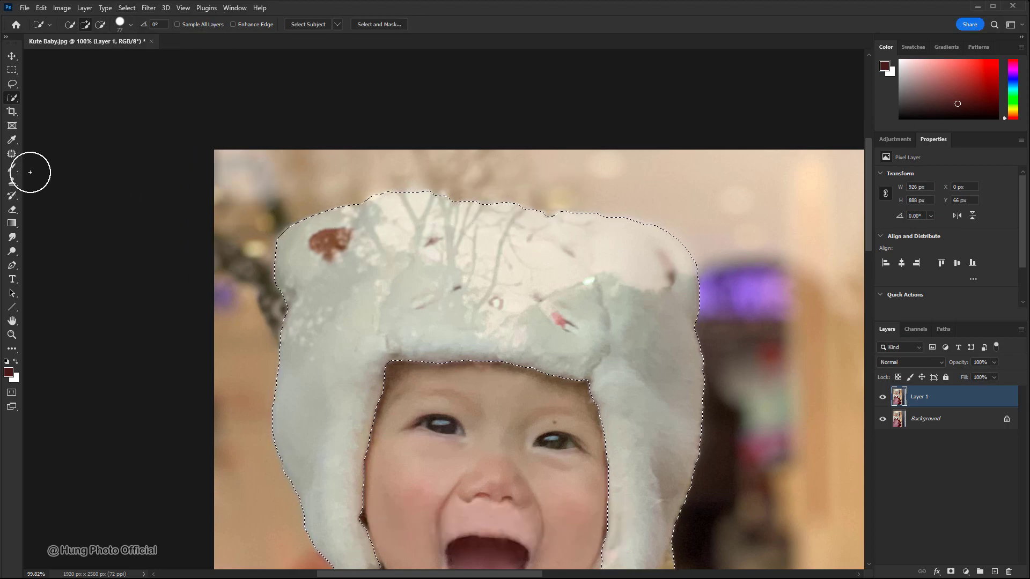
pyautogui.click(12, 168)
# - Paint sampled hat grey in Darken mode over the branch reflections, touch up the left edge in Normal, then deselect
pyautogui.click(186, 26)
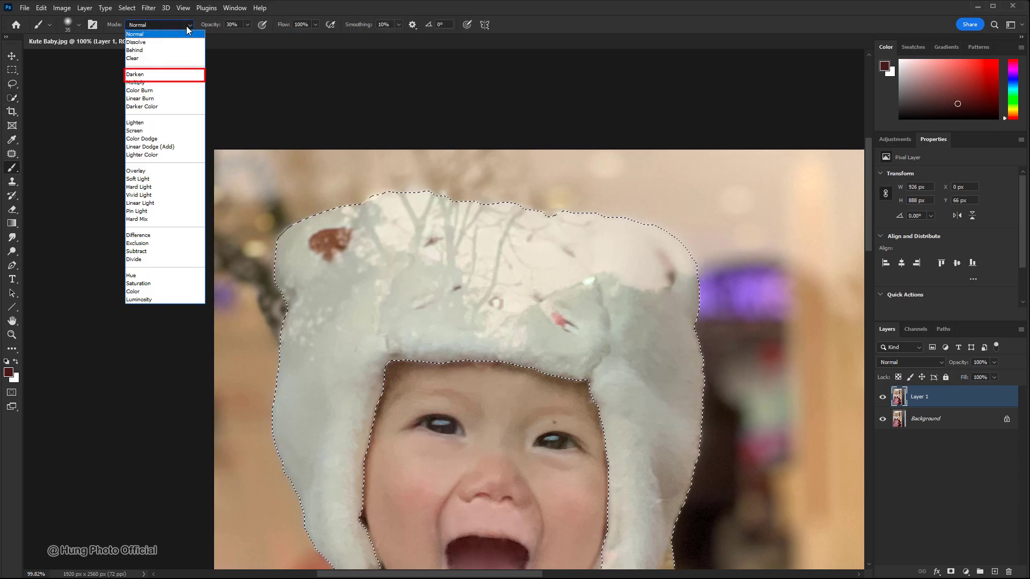
pyautogui.click(156, 76)
pyautogui.click(249, 25)
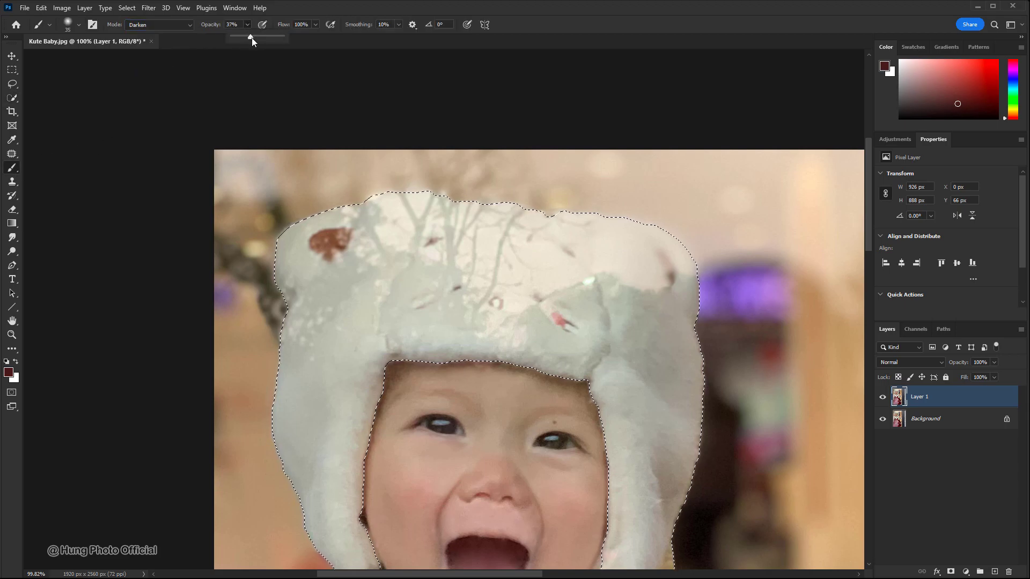
pyautogui.keyDown('alt'); pyautogui.click(322, 271); pyautogui.keyUp('alt')
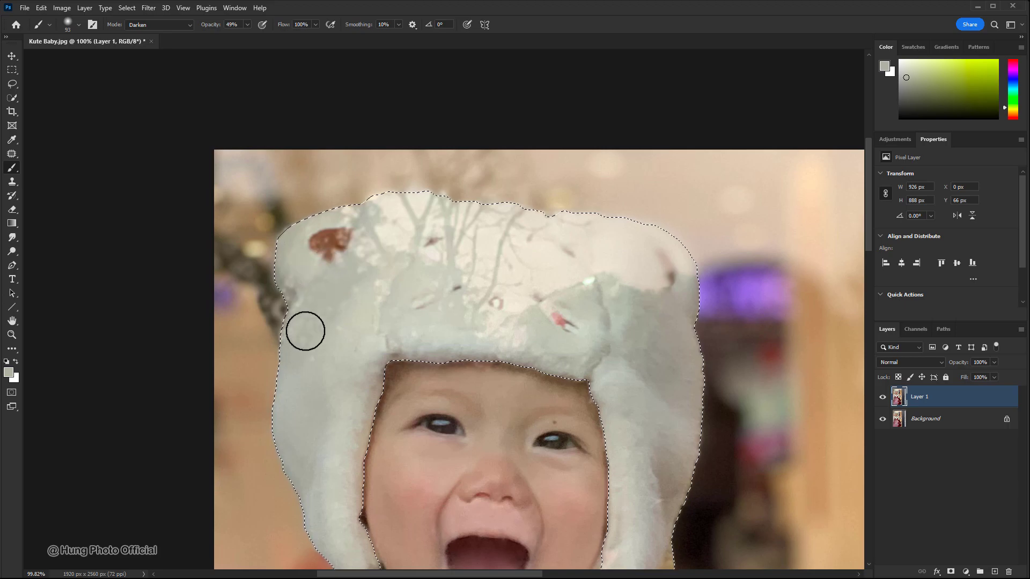
pyautogui.moveTo(292, 287)
pyautogui.mouseDown()
pyautogui.moveTo(340, 207)
pyautogui.moveTo(427, 244)
pyautogui.moveTo(411, 241)
pyautogui.moveTo(508, 214)
pyautogui.moveTo(587, 218)
pyautogui.moveTo(639, 232)
pyautogui.moveTo(699, 271)
pyautogui.moveTo(517, 273)
pyautogui.moveTo(548, 256)
pyautogui.moveTo(508, 308)
pyautogui.moveTo(386, 290)
pyautogui.moveTo(349, 252)
pyautogui.mouseUp()
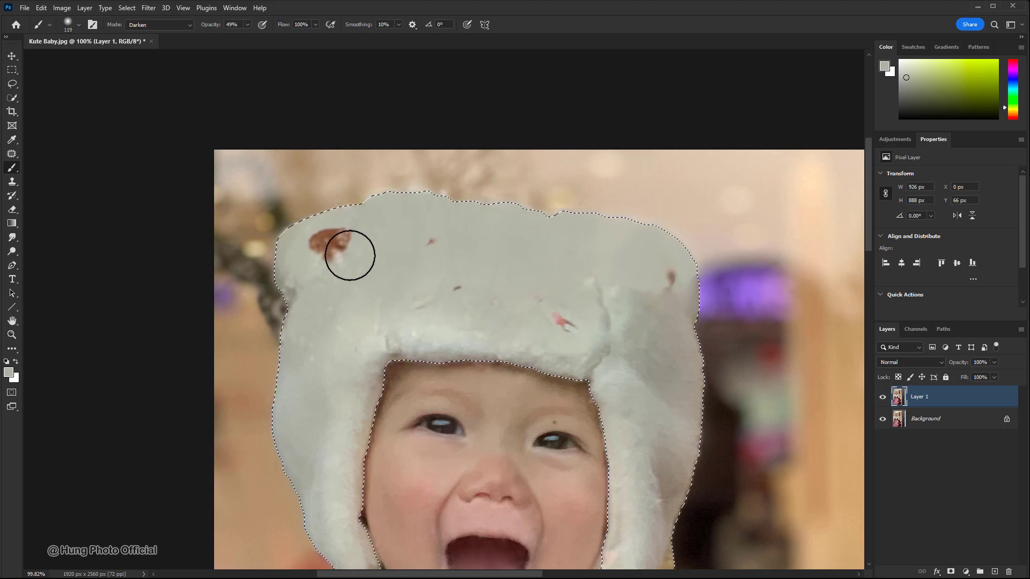
pyautogui.press('[')
pyautogui.press('[')
pyautogui.press('[')
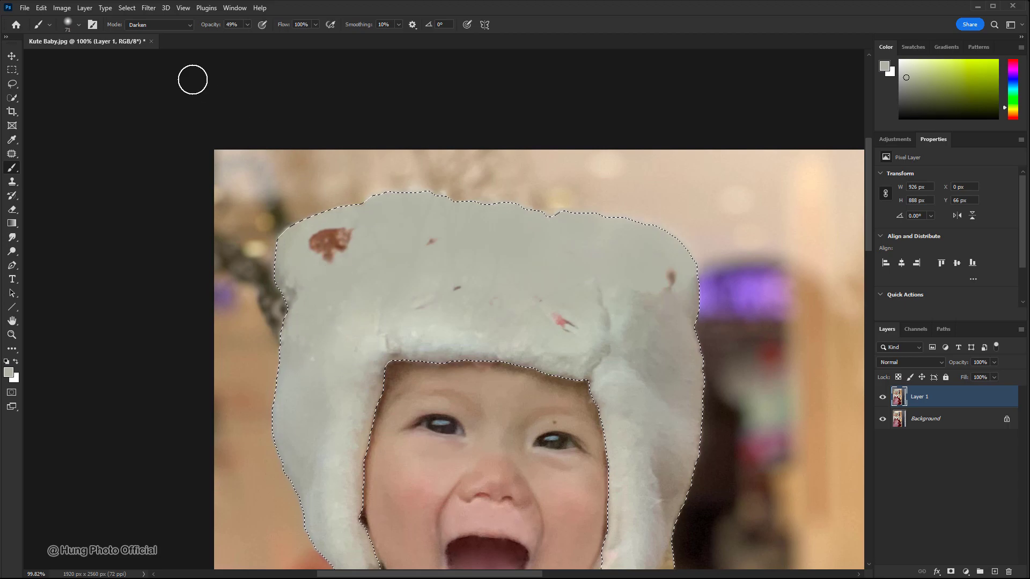
pyautogui.click(177, 30)
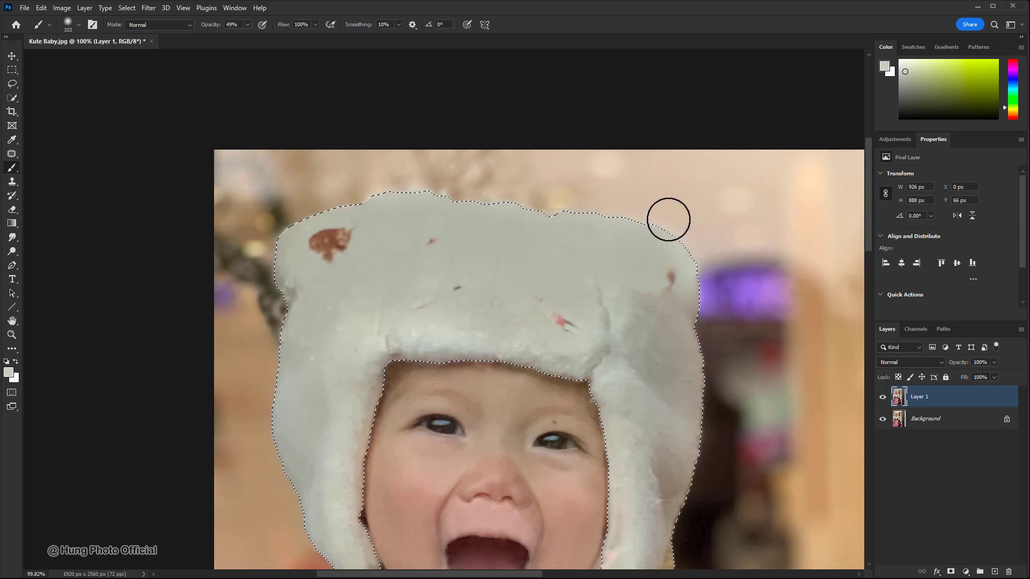
pyautogui.moveTo(373, 294); pyautogui.dragTo(334, 320)
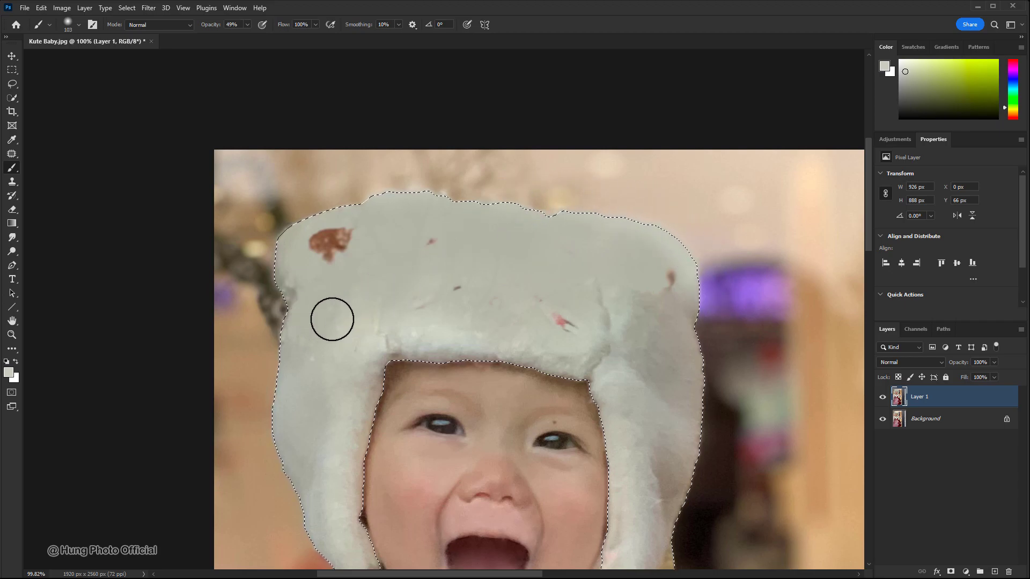
pyautogui.hotkey('ctrl', 'd')
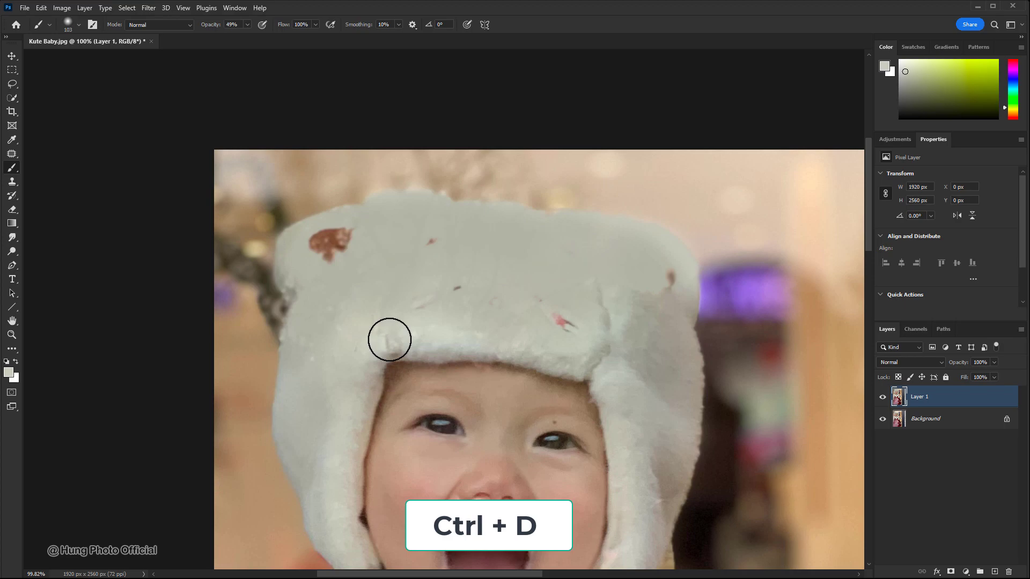
# - Patch the brown and red stains on top of the white hat with clean fur, then deselect
pyautogui.click(12, 154)
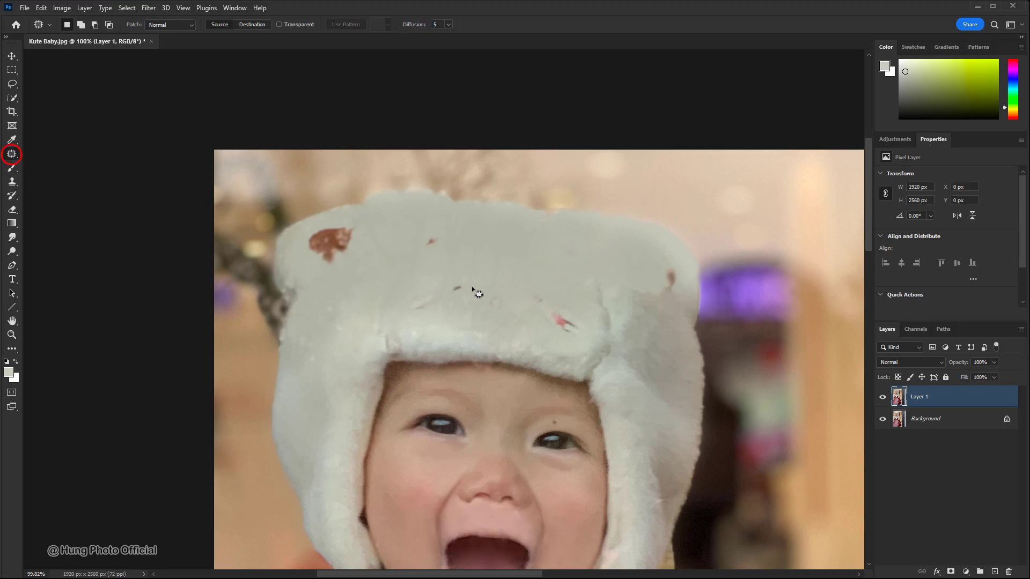
pyautogui.moveTo(459, 292); pyautogui.dragTo(416, 303)
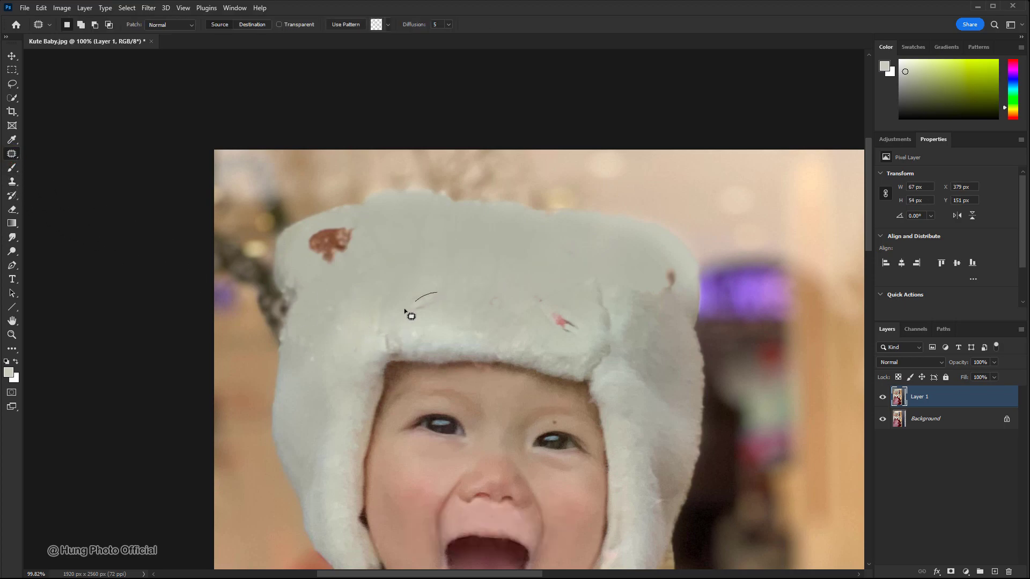
pyautogui.moveTo(542, 294)
pyautogui.mouseDown()
pyautogui.moveTo(559, 306)
pyautogui.moveTo(593, 282)
pyautogui.mouseUp()
pyautogui.moveTo(656, 267)
pyautogui.mouseDown()
pyautogui.moveTo(642, 285)
pyautogui.moveTo(609, 260)
pyautogui.moveTo(450, 260)
pyautogui.mouseUp()
pyautogui.moveTo(320, 234); pyautogui.dragTo(421, 292)
pyautogui.hotkey('ctrl', 'd')
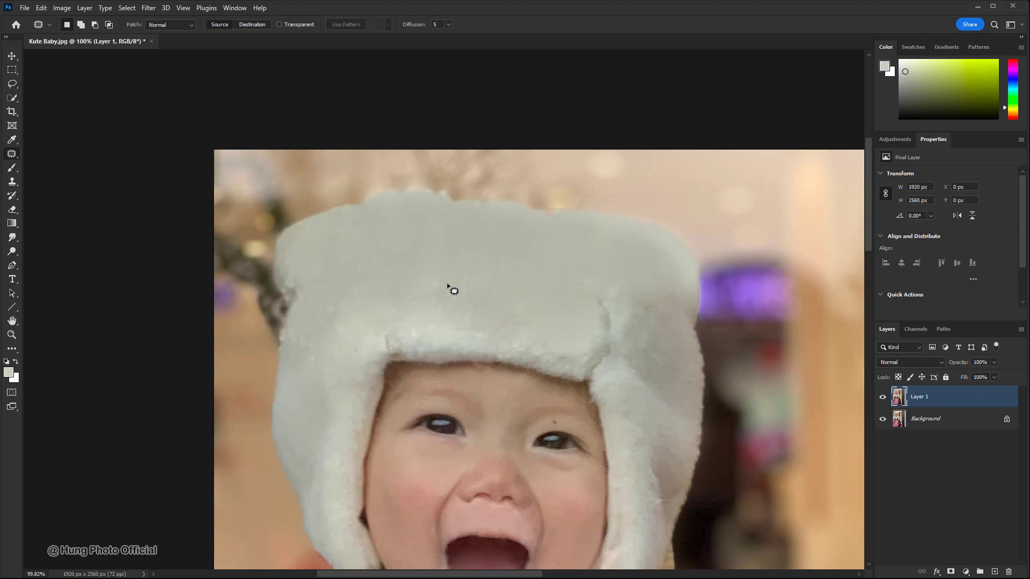
pyautogui.rightClick(9, 170)
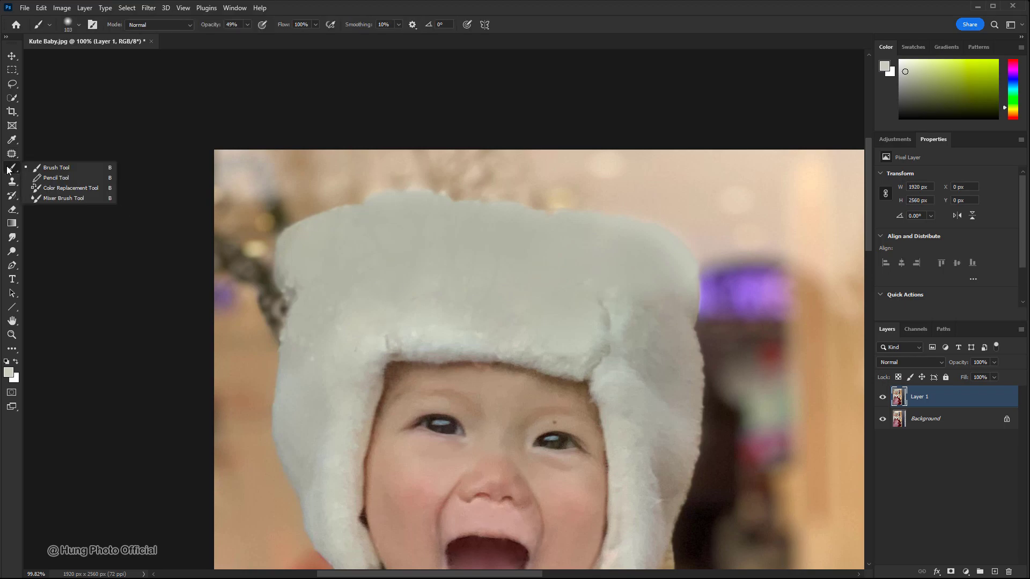
# - Paint over the hat's uneven edge with a size-41 brush sampled from the hat's grey
pyautogui.click(48, 169)
pyautogui.moveTo(515, 231); pyautogui.dragTo(483, 232)
pyautogui.keyDown('alt'); pyautogui.click(420, 198); pyautogui.keyUp('alt')
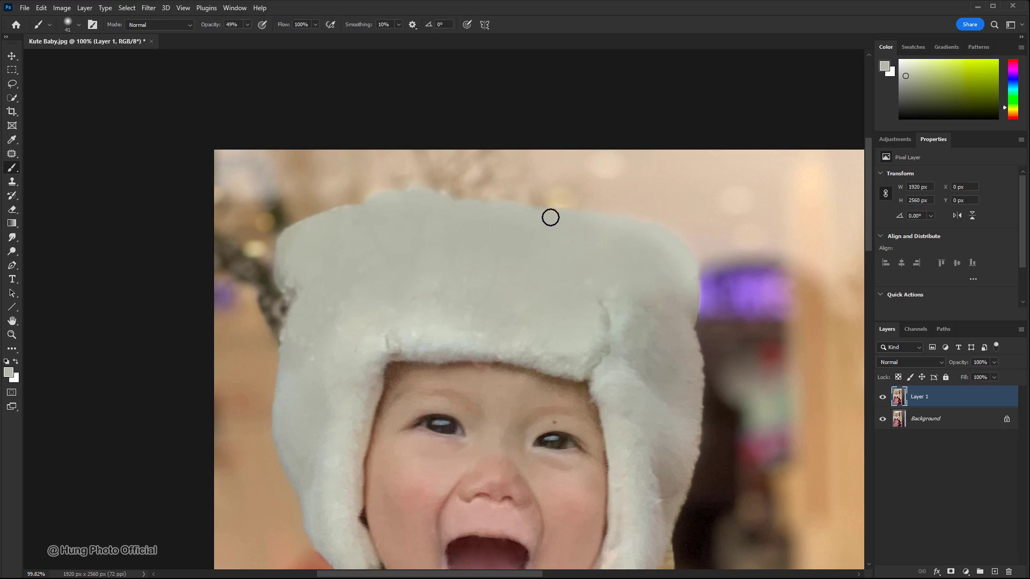
pyautogui.moveTo(694, 317); pyautogui.dragTo(688, 312)
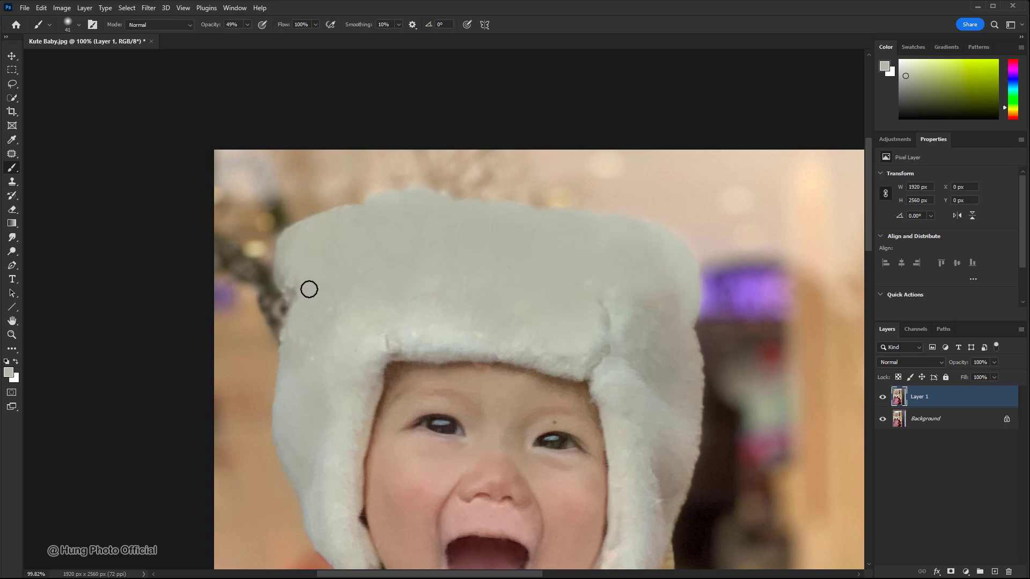
pyautogui.press('z')
pyautogui.rightClick(509, 299)
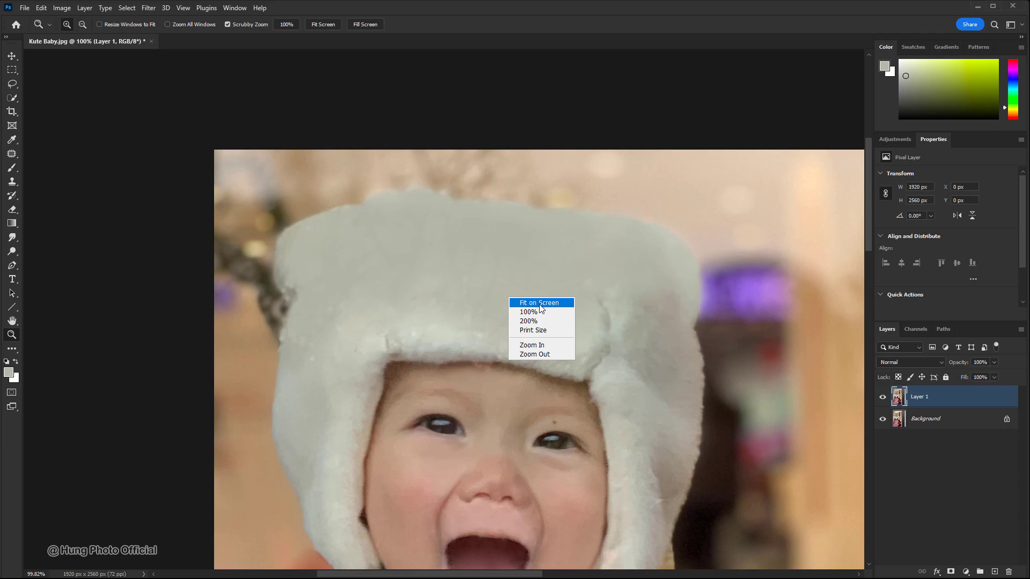
# - Zoom into the baby's face and patch the spot beside the nose with clean skin
pyautogui.click(539, 303)
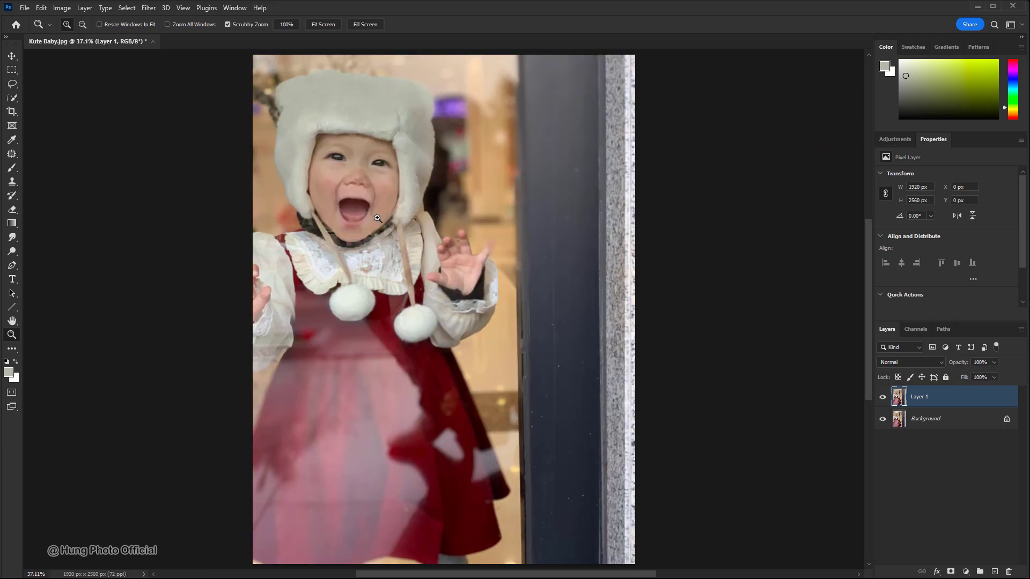
pyautogui.moveTo(337, 168); pyautogui.dragTo(367, 227)
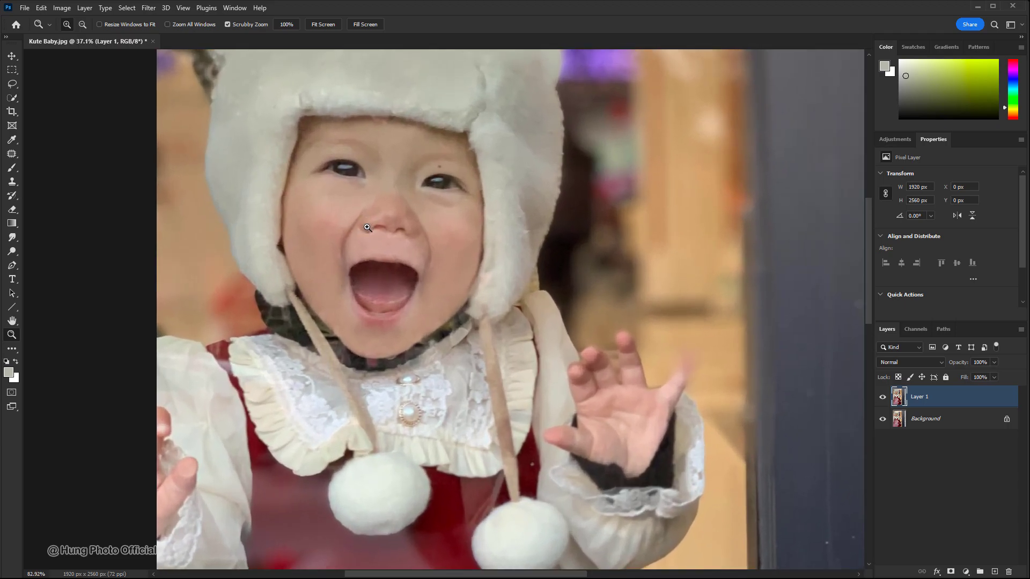
pyautogui.moveTo(377, 192); pyautogui.dragTo(394, 230)
pyautogui.click(11, 155)
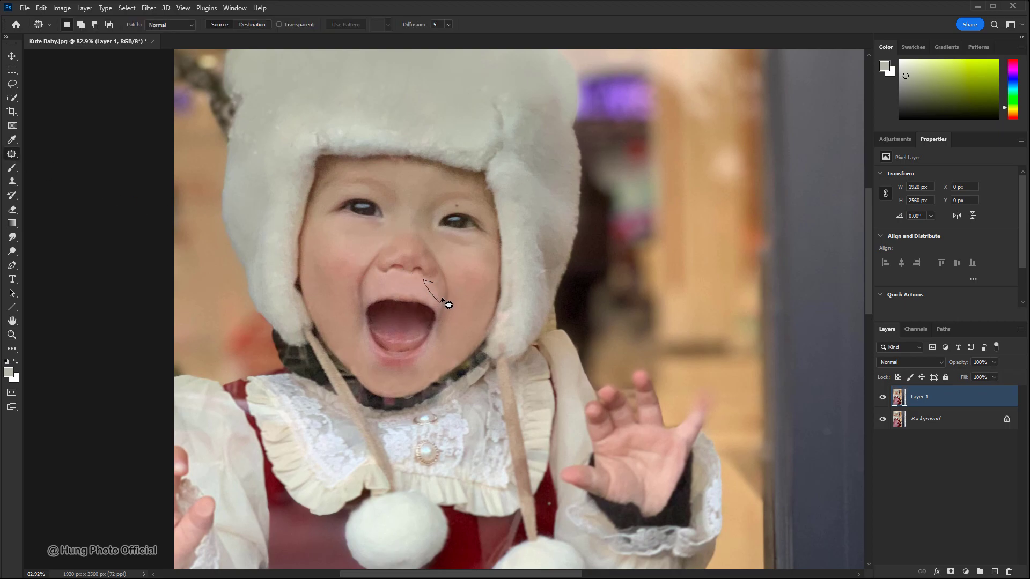
pyautogui.moveTo(436, 297); pyautogui.dragTo(408, 293)
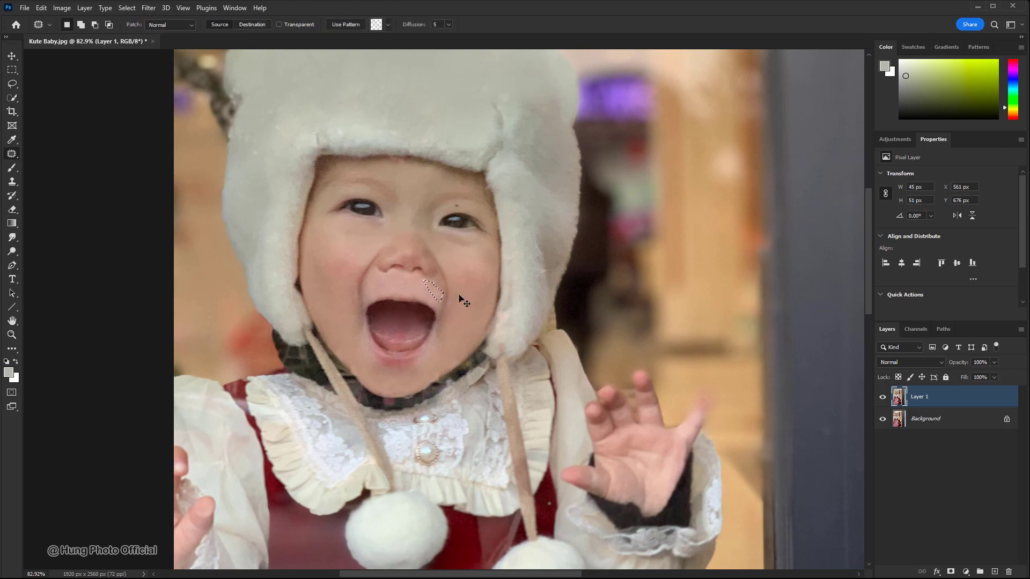
pyautogui.hotkey('ctrl', 'd')
# - Patch the remaining cheek spot with clean skin and deselect
pyautogui.scroll(2, 475, 300)
pyautogui.scroll(3, 440, 297)
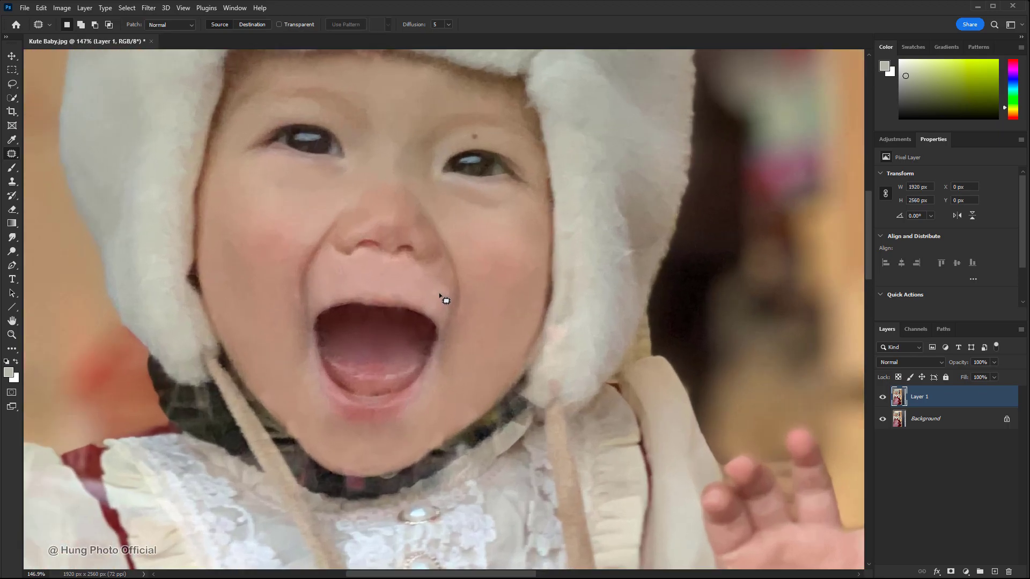
pyautogui.scroll(2, 453, 287)
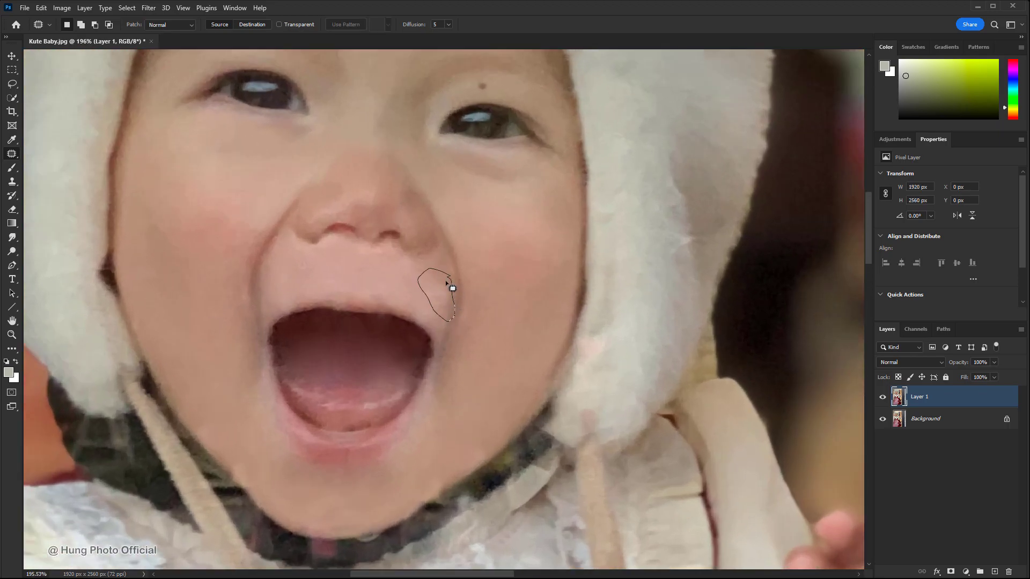
pyautogui.moveTo(452, 288); pyautogui.dragTo(379, 271)
pyautogui.hotkey('ctrl', 'd')
pyautogui.scroll(-4, 510, 317)
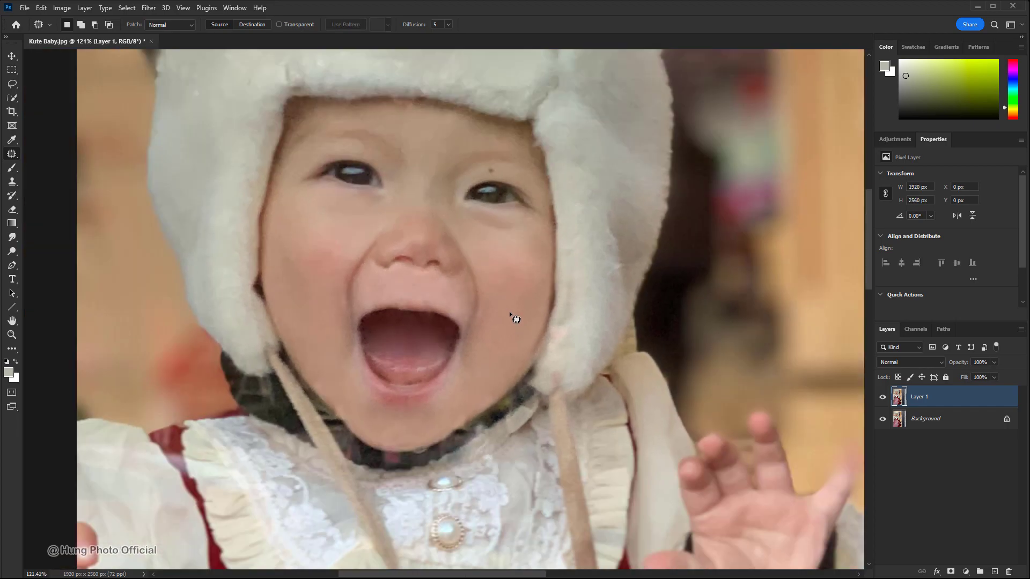
pyautogui.scroll(-6, 513, 314)
pyautogui.scroll(-1, 499, 263)
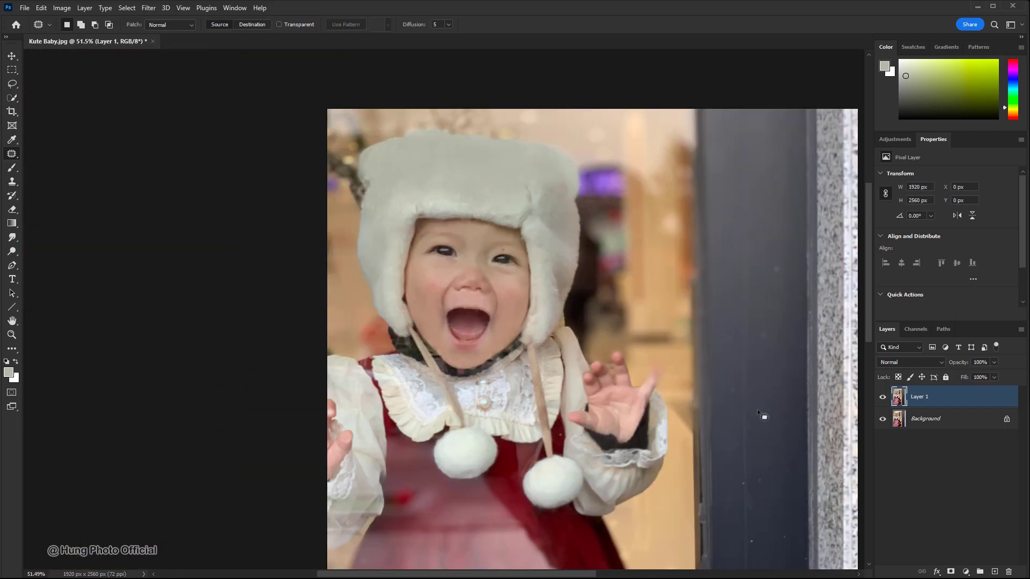
# - Add a Hue/Saturation adjustment layer with Saturation set to +20
pyautogui.click(967, 573)
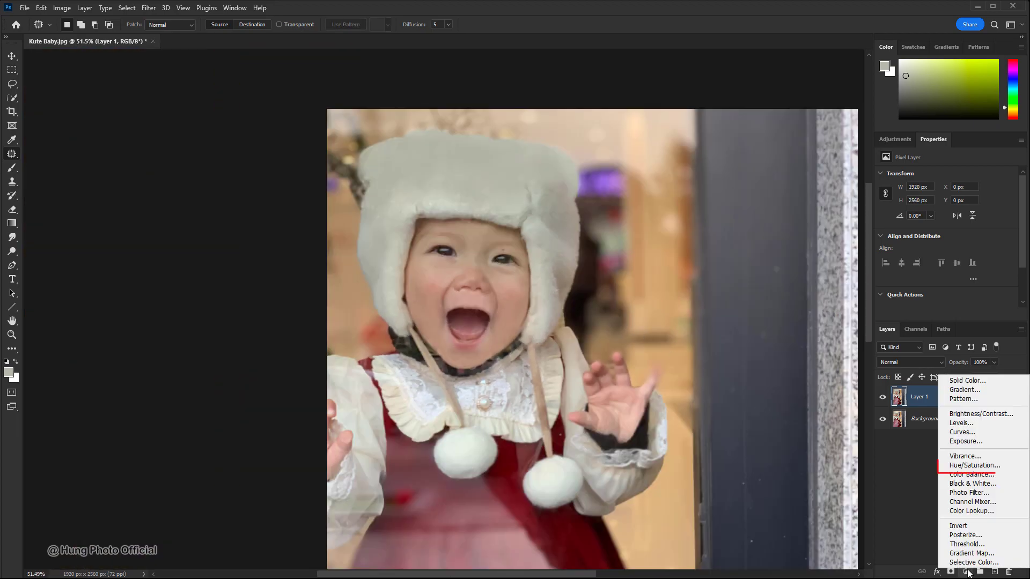
pyautogui.click(969, 471)
pyautogui.write('20')
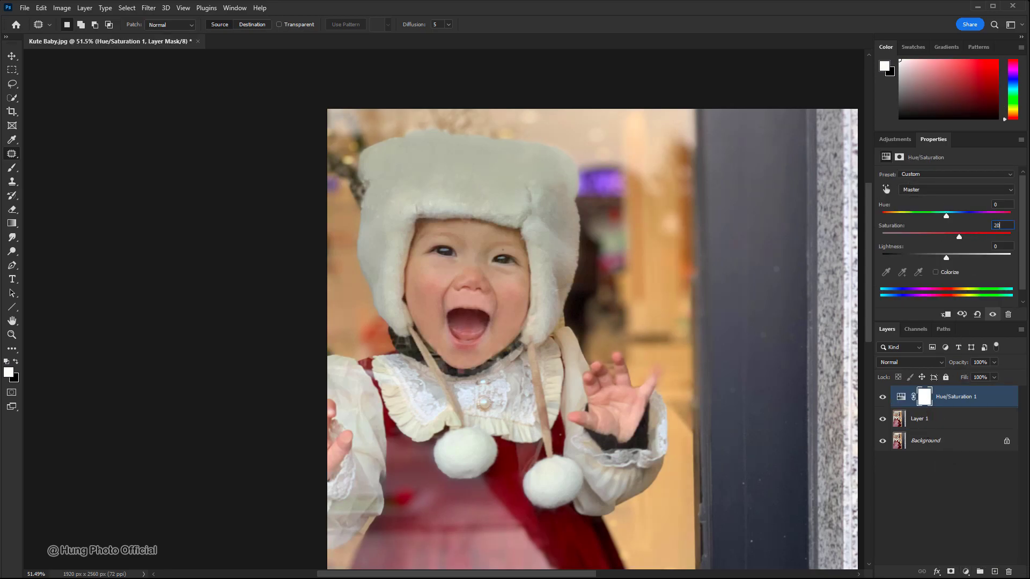
pyautogui.click(901, 397)
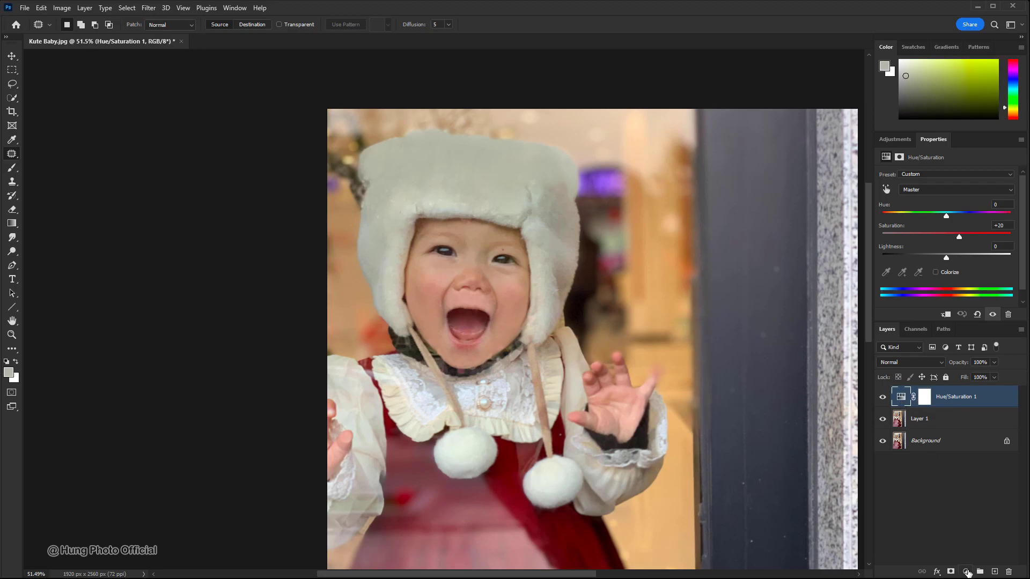
pyautogui.click(967, 573)
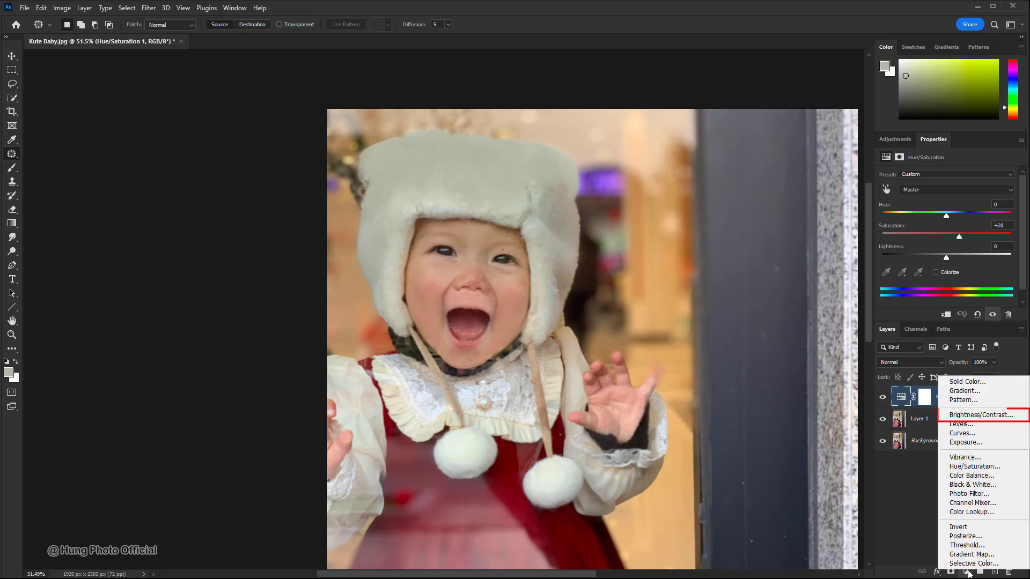
# - Add a Brightness/Contrast adjustment layer and enter a brightness of 20
pyautogui.click(967, 417)
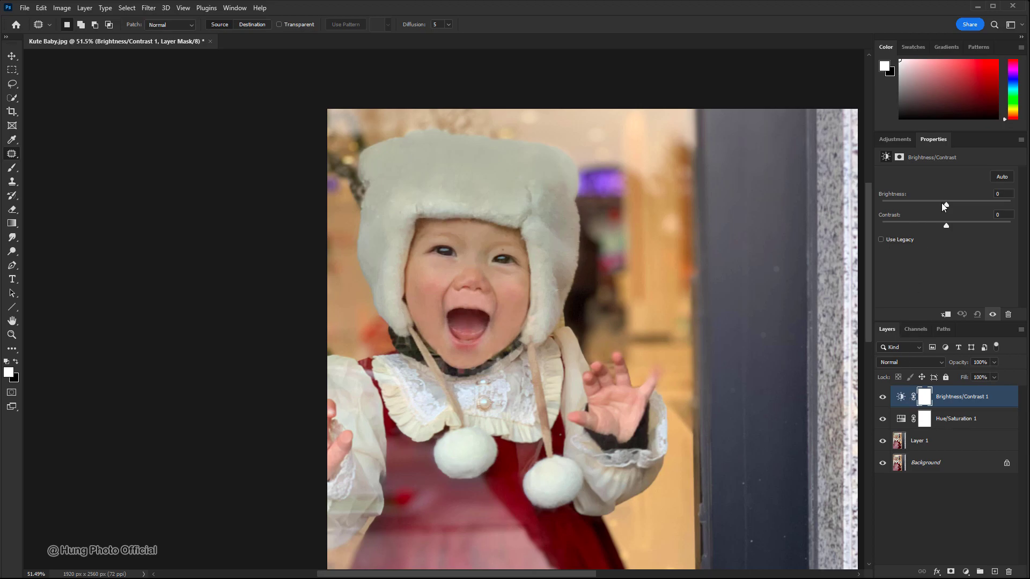
pyautogui.write('0')
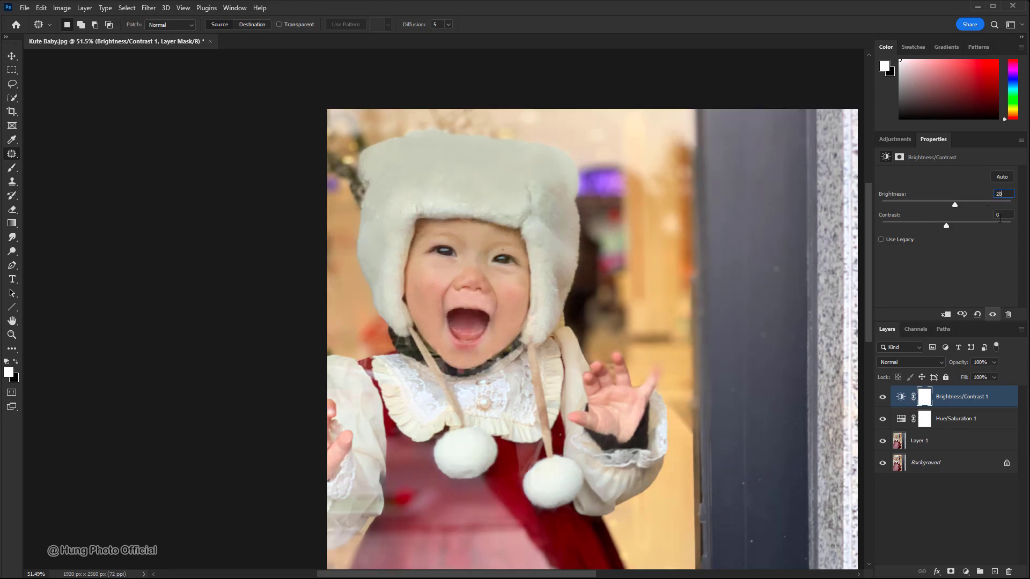